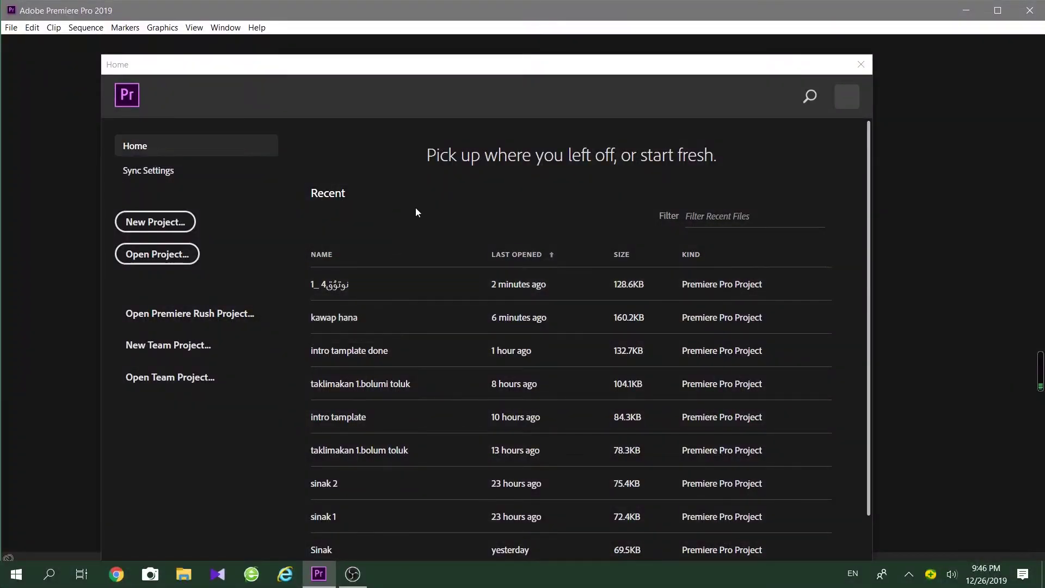
Create a new Premiere Pro project named siank3 with the default settings
left_click(156, 223)
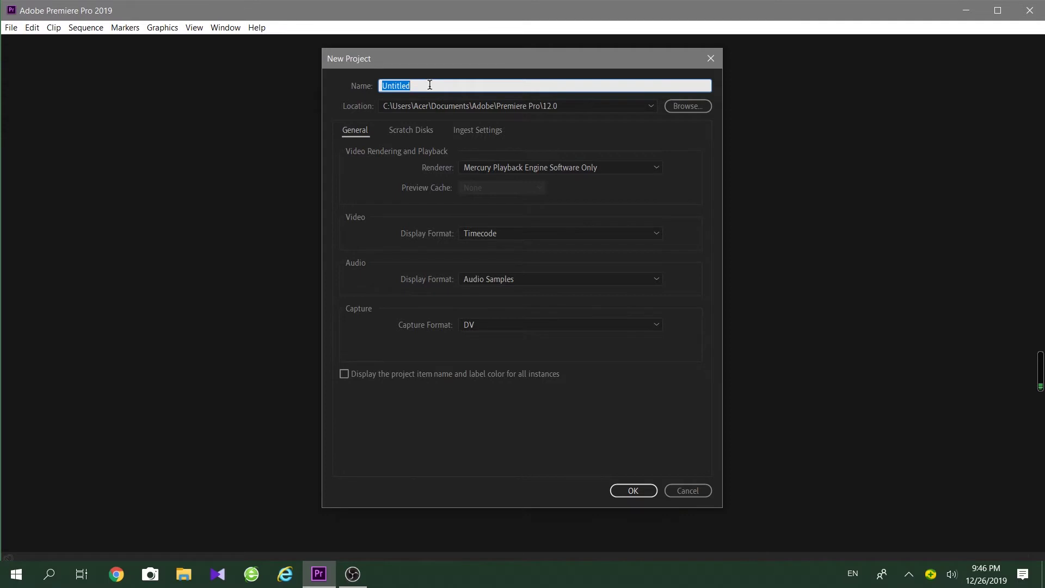
type("siank")
type("3")
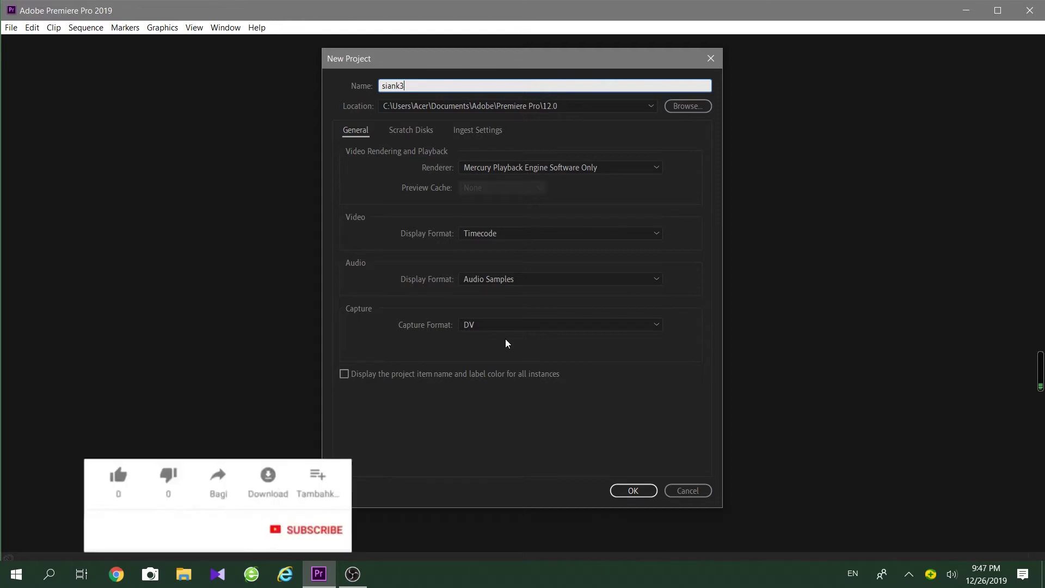
left_click(635, 491)
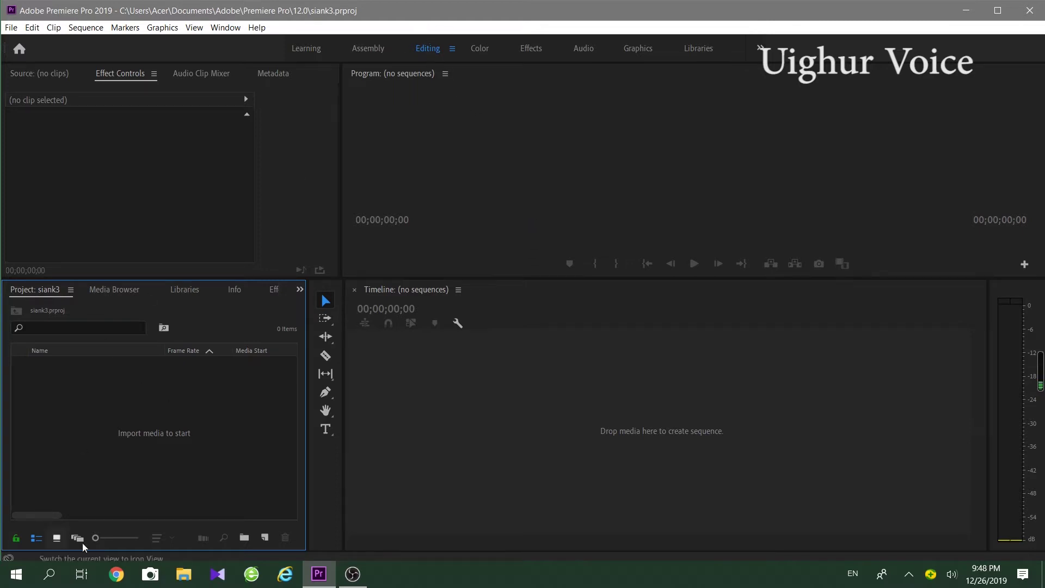
Import Trailer.mp4 and drop it on the timeline to create a Trailer sequence
double_click(176, 412)
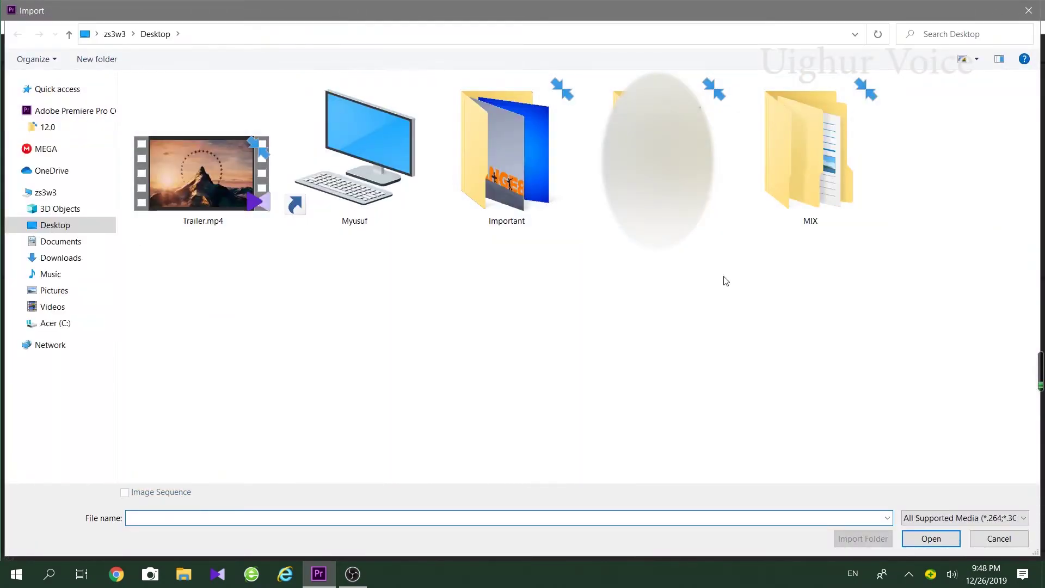
left_click_drag(759, 231, 734, 74)
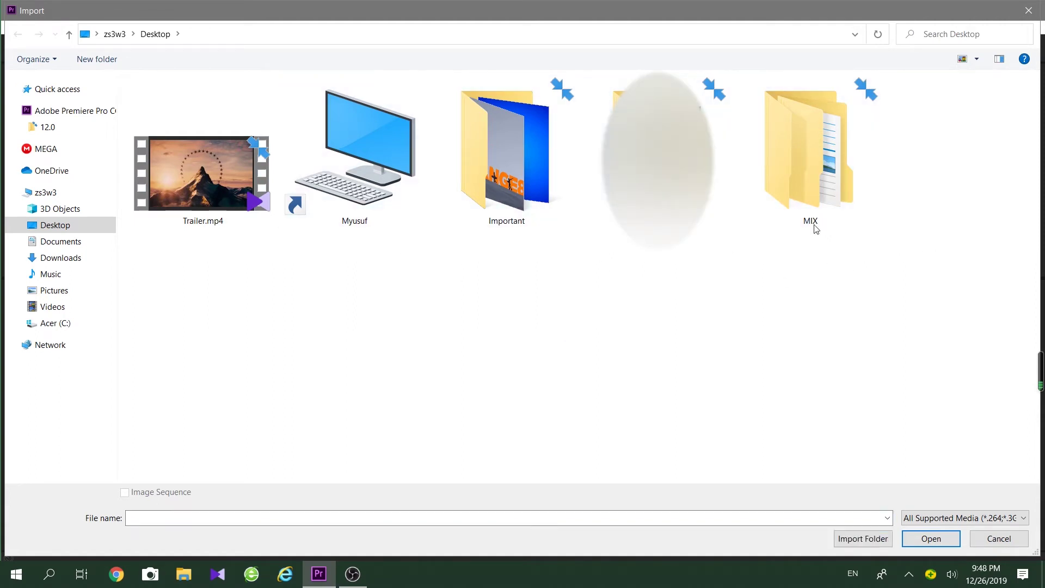
left_click_drag(871, 244, 340, 114)
left_click(438, 281)
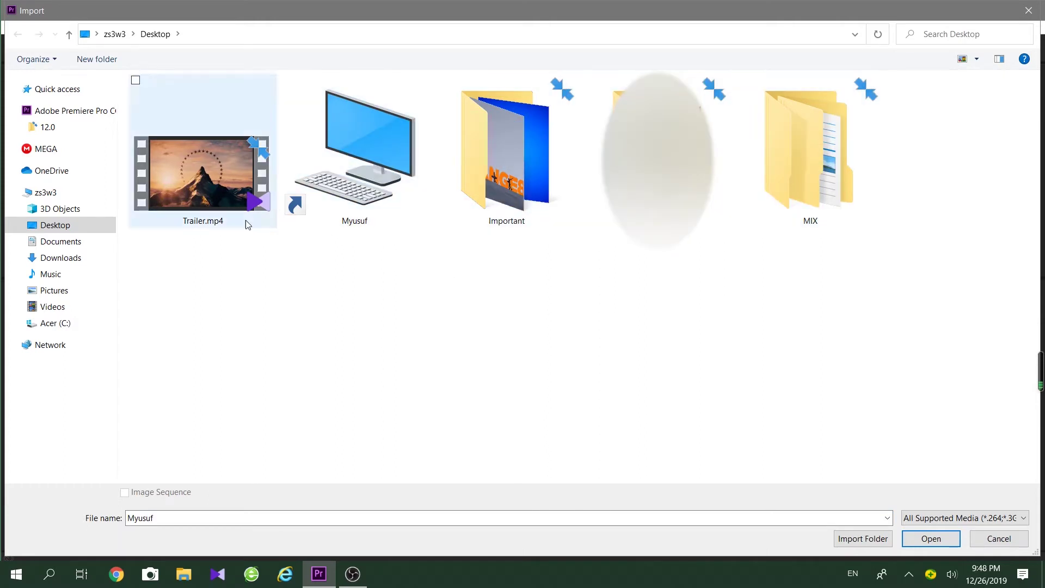
double_click(230, 185)
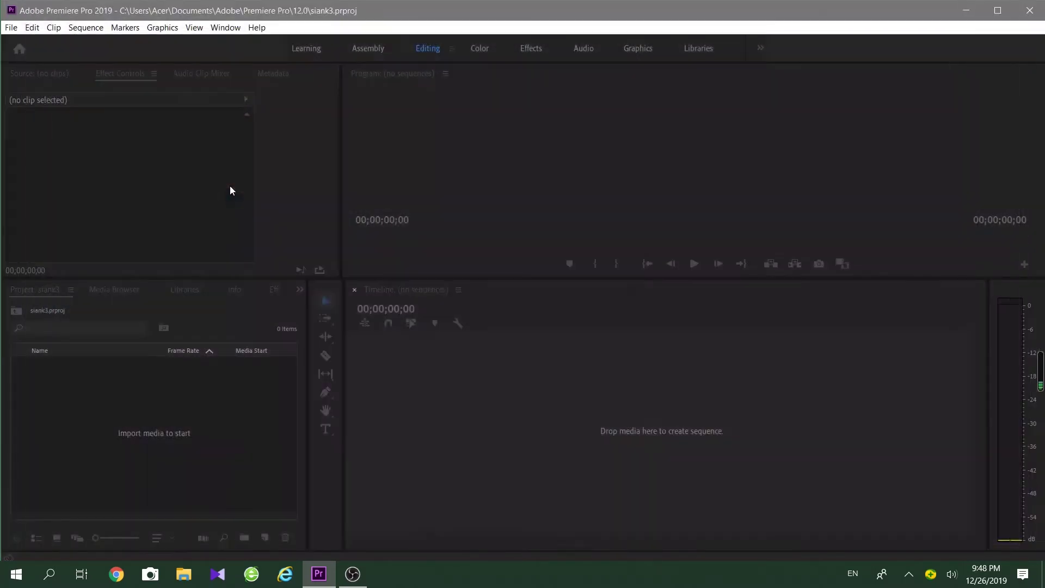
left_click_drag(51, 365, 462, 422)
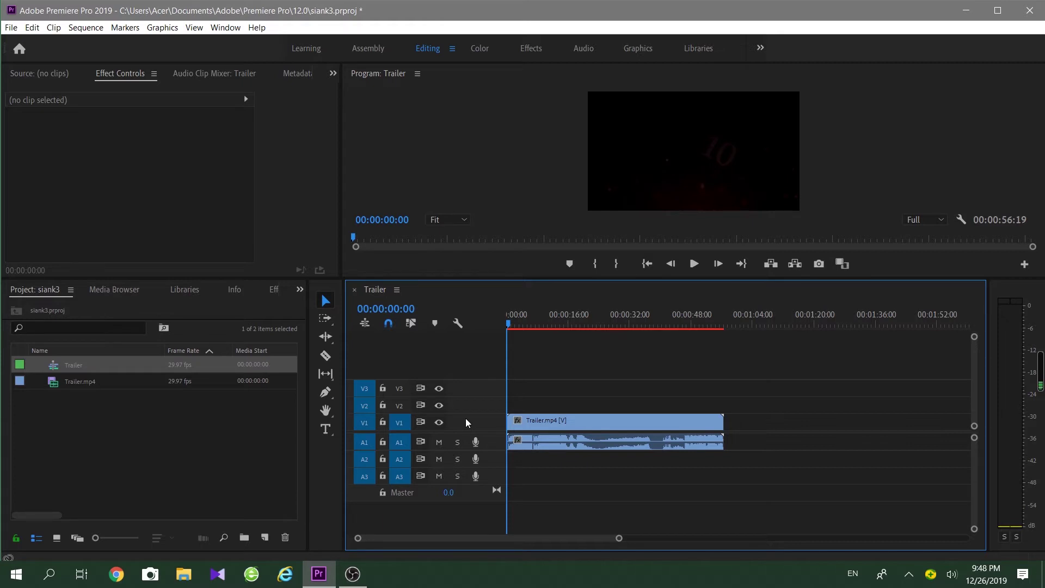
Add a second copy of Trailer.mp4 from the desktop into the Project panel
left_click_drag(488, 17, 604, 16)
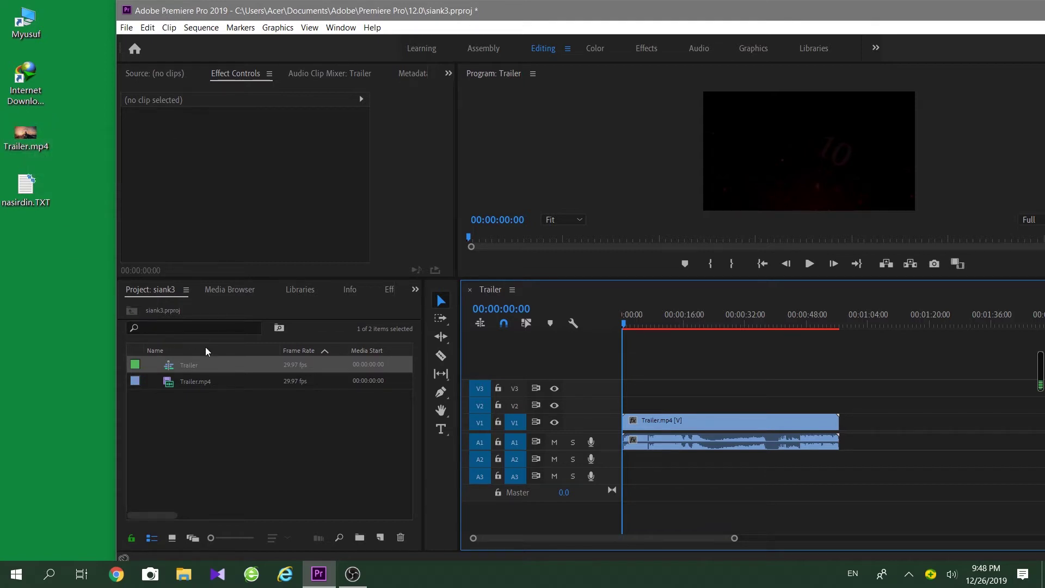
left_click_drag(26, 136, 148, 420)
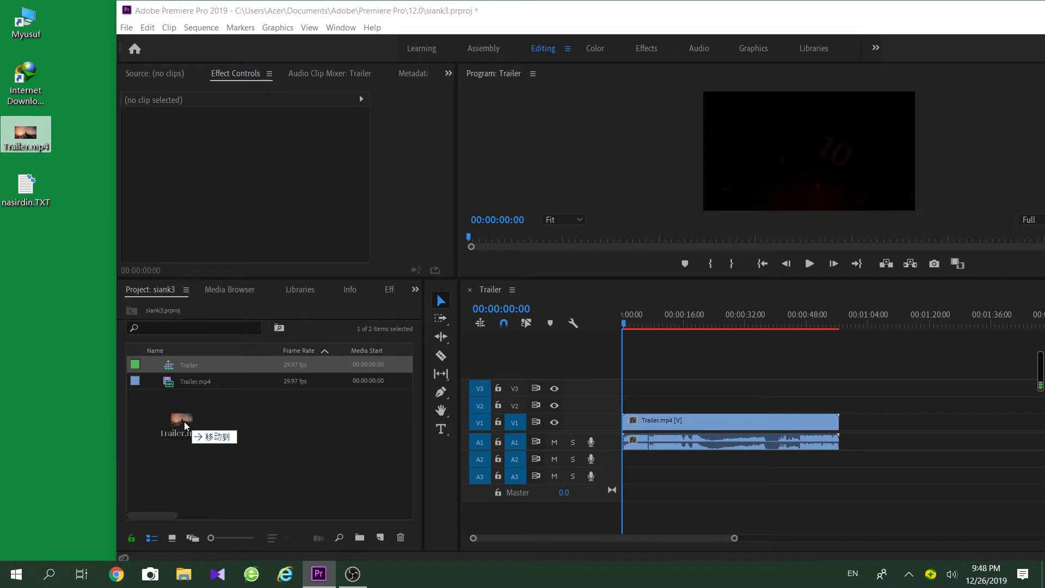
left_click_drag(148, 421, 183, 424)
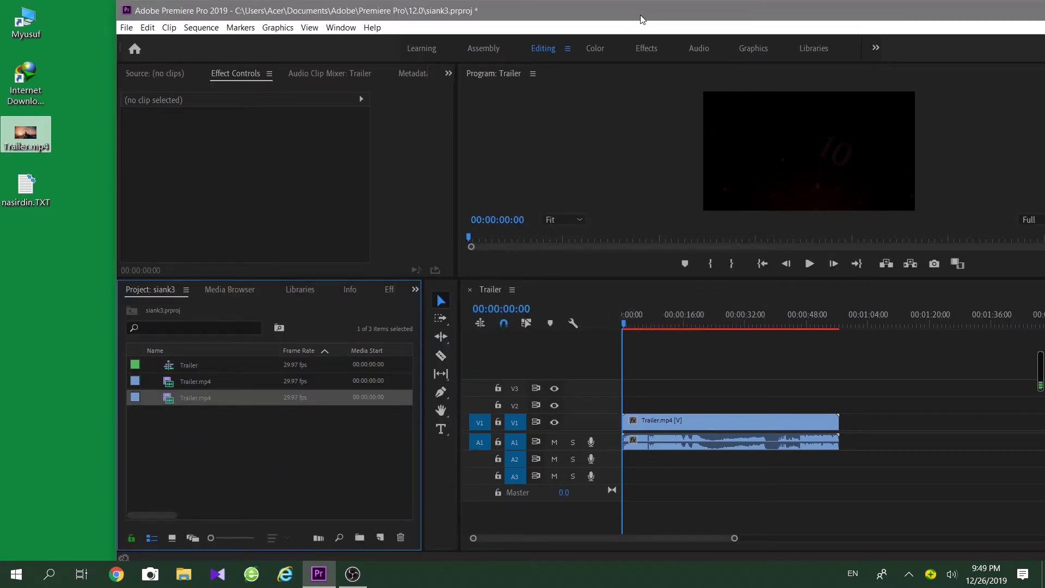
mouse_move(646, 17)
left_mouse_down()
mouse_move(529, 10)
mouse_move(528, 18)
left_mouse_up()
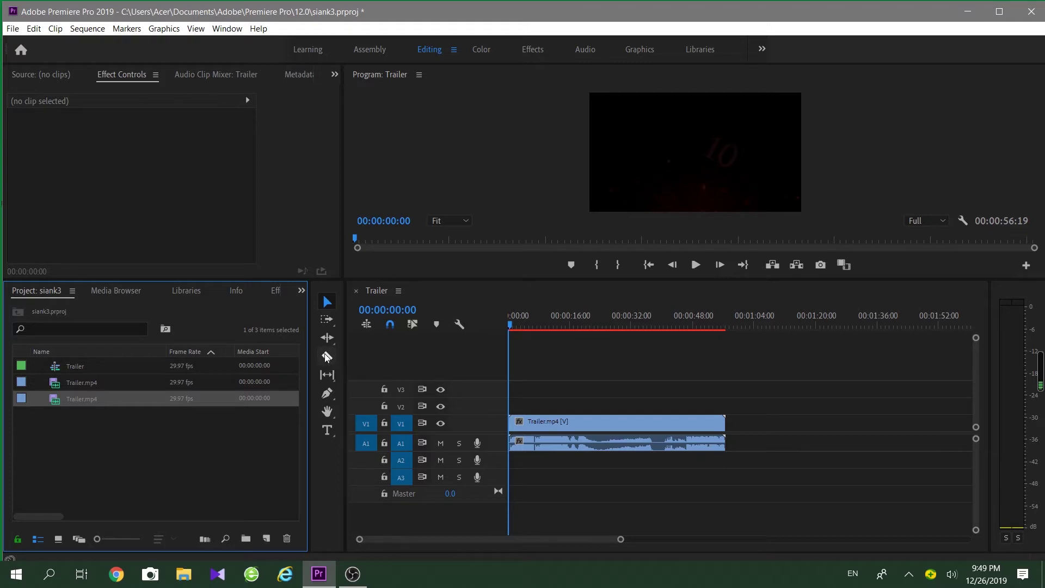
left_click(326, 356)
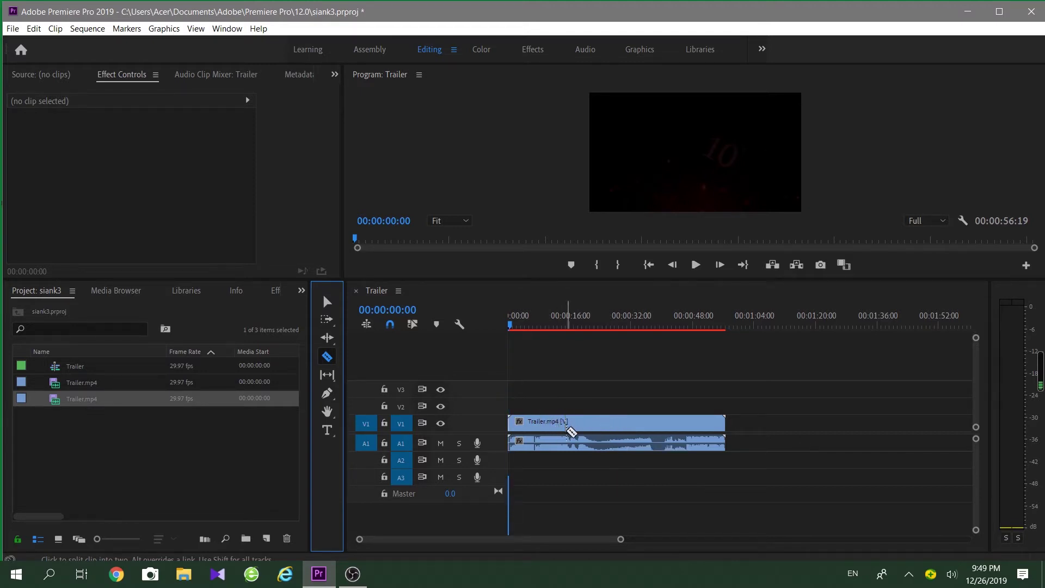
Cut the Trailer.mp4 video and audio at 00:00:14:07 with the Razor tool
scroll(569, 428, "up", 3, "alt")
left_click(627, 321)
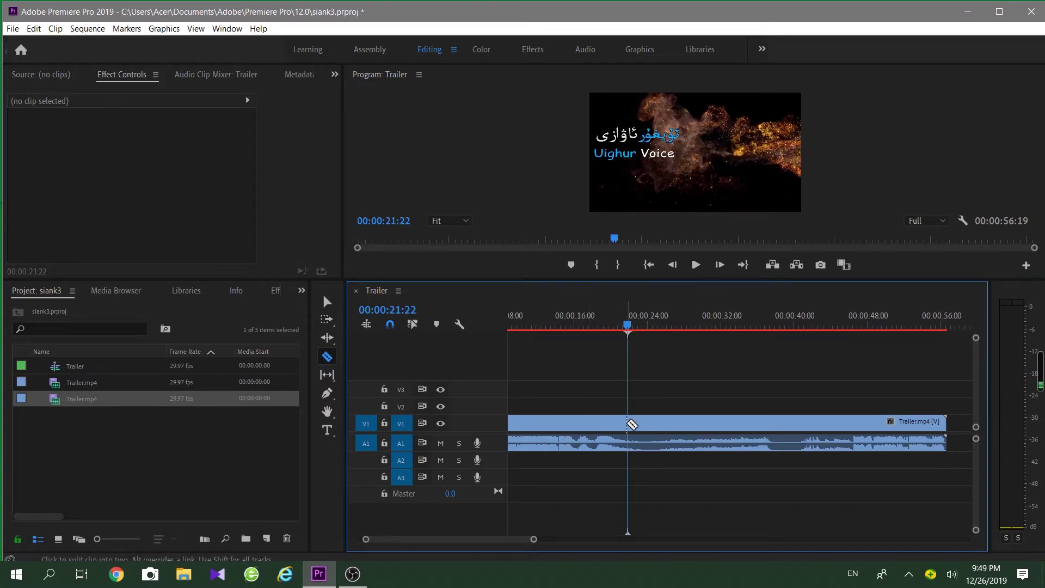
left_click_drag(628, 325, 559, 361)
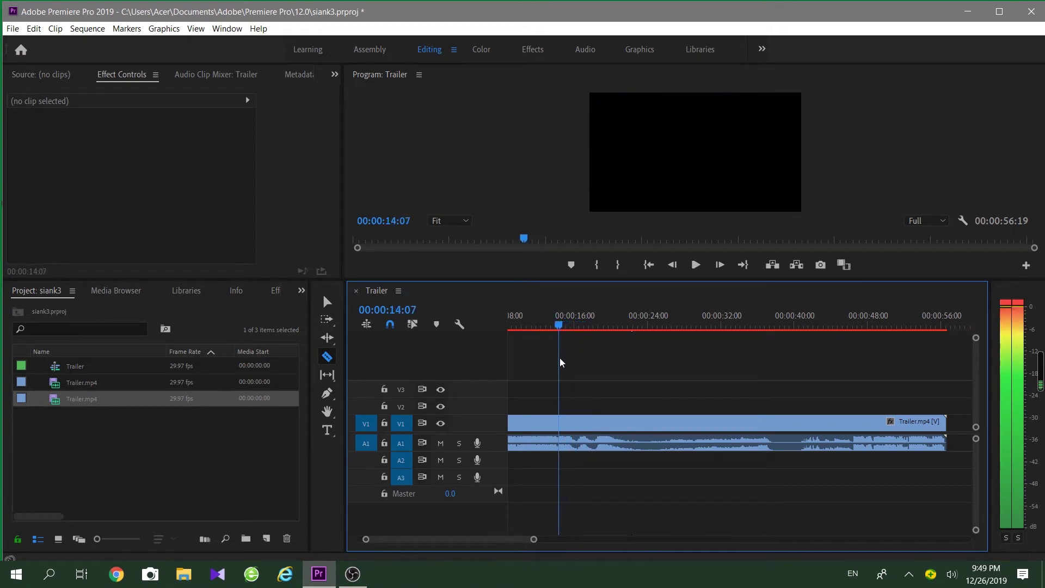
left_click(561, 423)
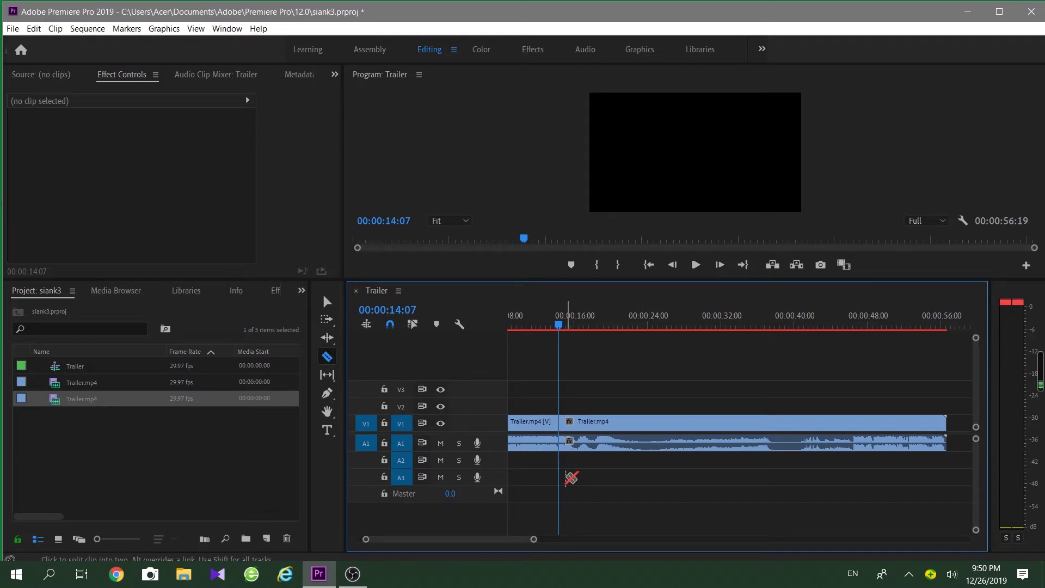
left_click(563, 440)
Make a second frame-accurate cut at 00:00:23:04, then select the middle piece
mouse_move(561, 327)
left_mouse_down()
mouse_move(658, 369)
mouse_move(647, 371)
left_mouse_up()
key("space")
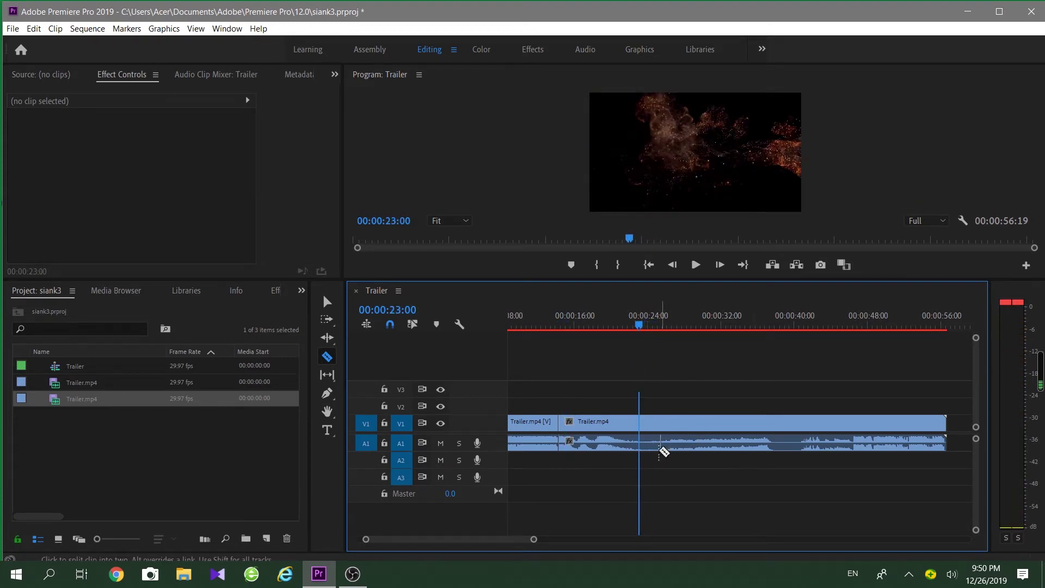
key("equal")
key("Right")
key("Right")
key("Right")
key("Right")
key("Right")
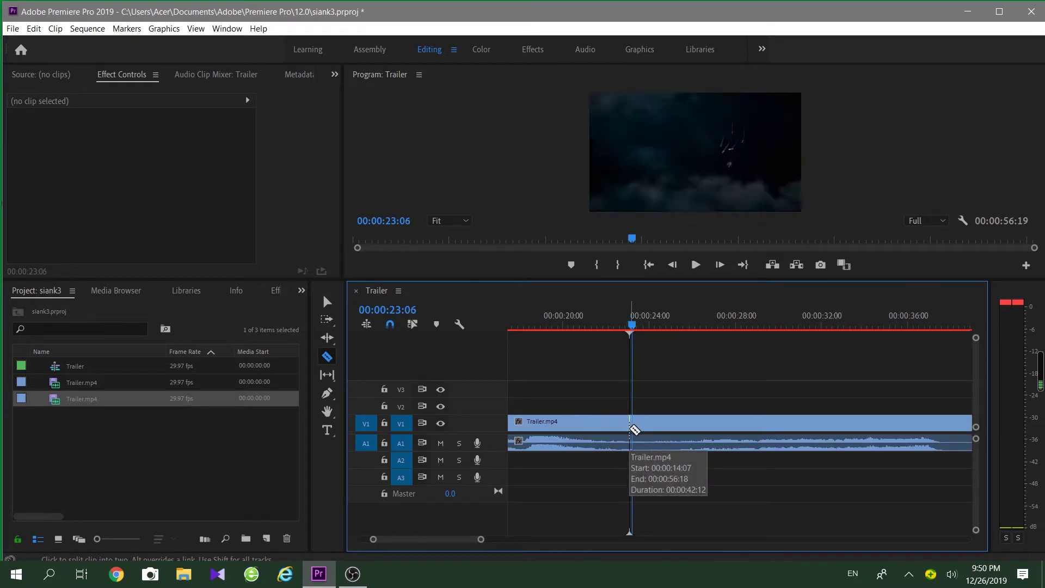
key("Right")
key("Left")
key("Left")
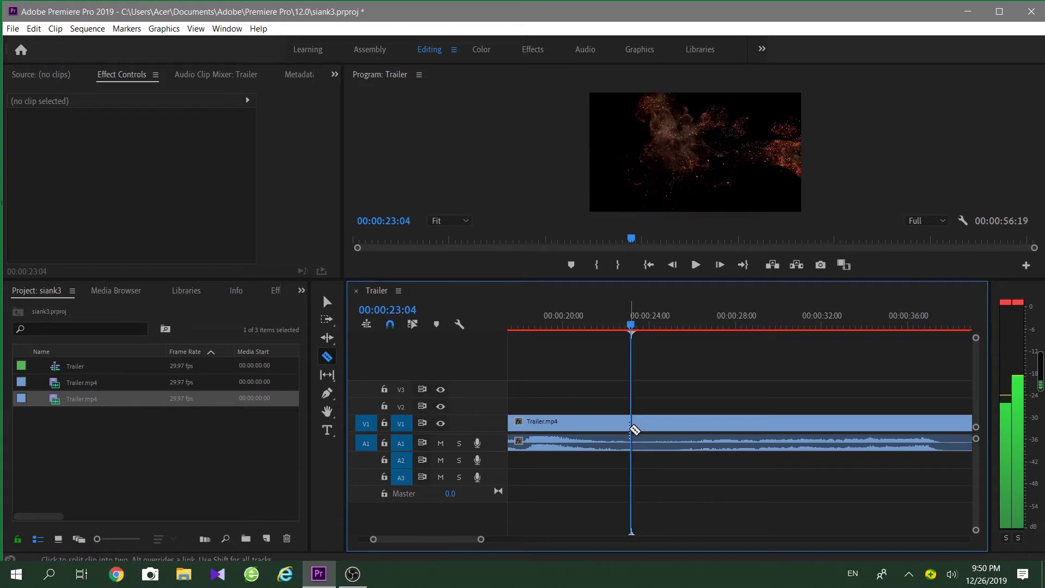
left_click(633, 424)
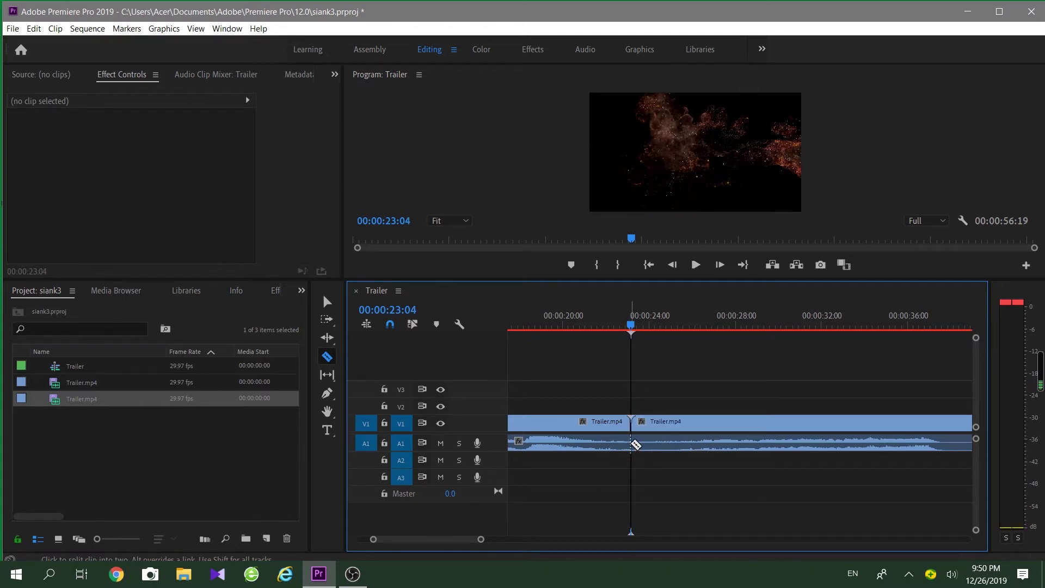
key("minus")
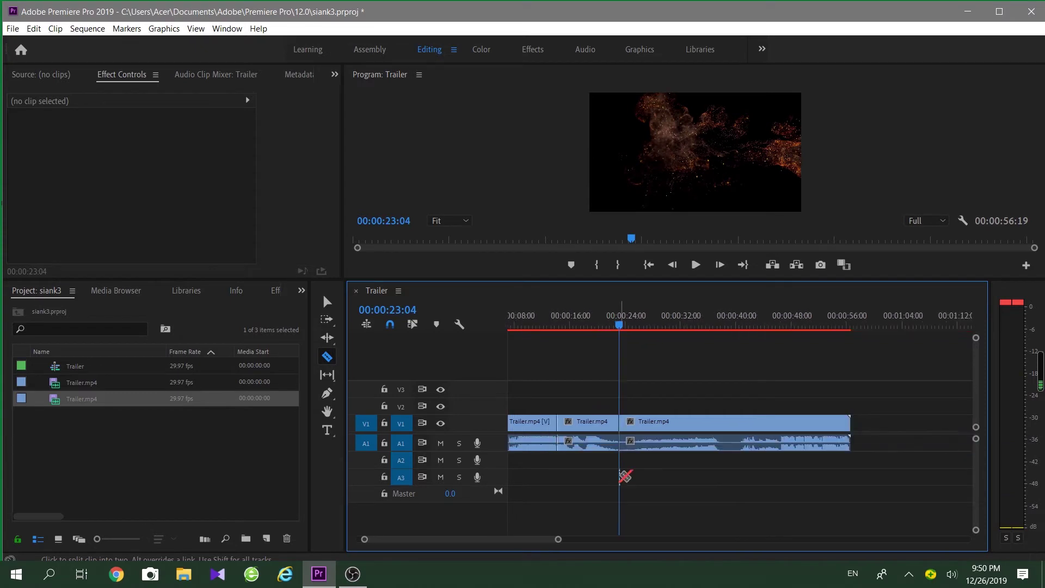
key("v")
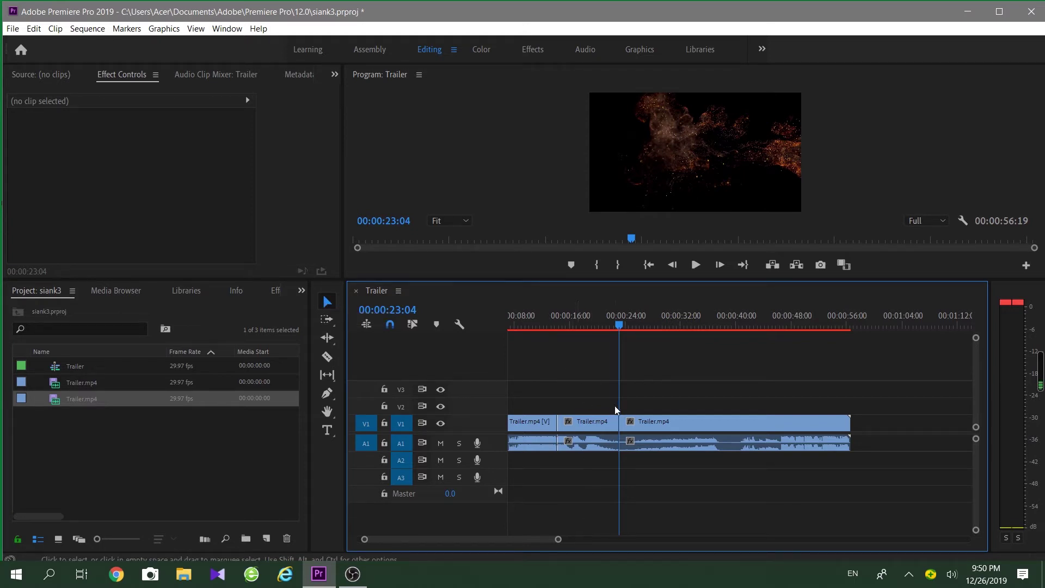
left_click(587, 442)
Move the middle Trailer.mp4 piece after the last clip and play from about 23 seconds
left_click_drag(583, 440, 914, 432)
mouse_move(905, 309)
left_mouse_down()
mouse_move(940, 335)
mouse_move(918, 368)
mouse_move(899, 374)
left_mouse_up()
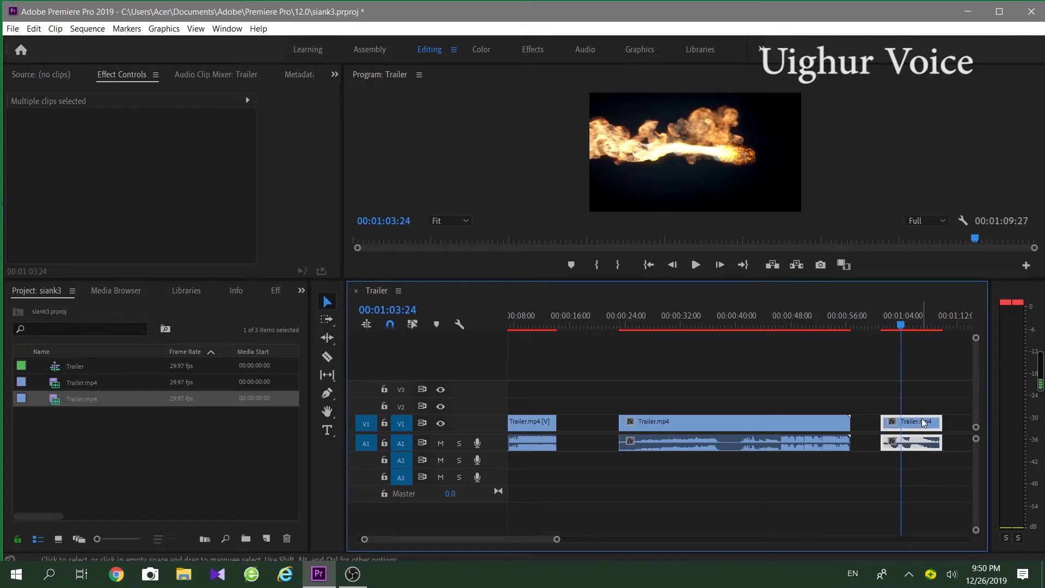
scroll(871, 459, "down", 2)
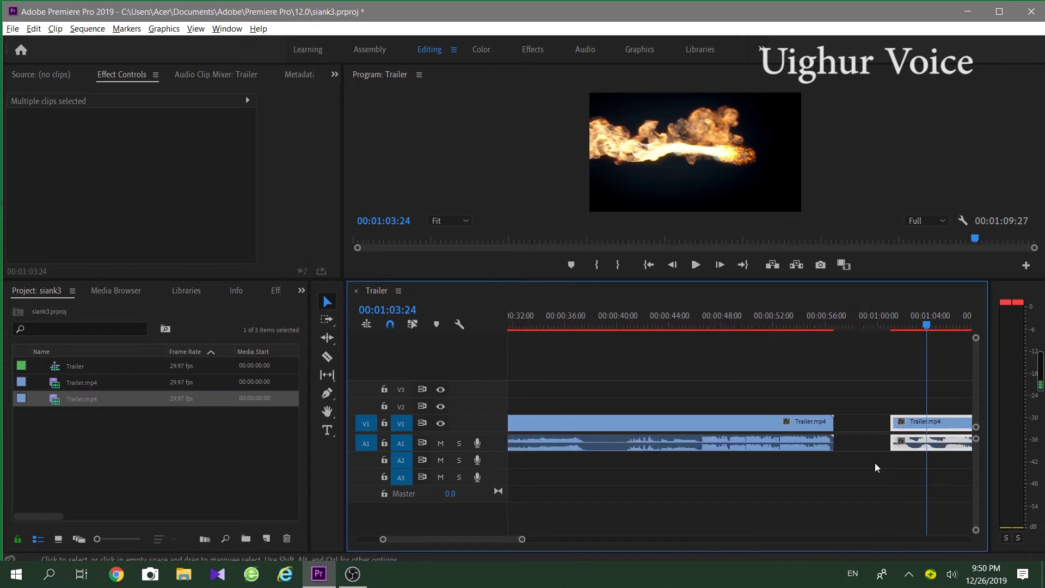
left_click_drag(631, 326, 623, 325)
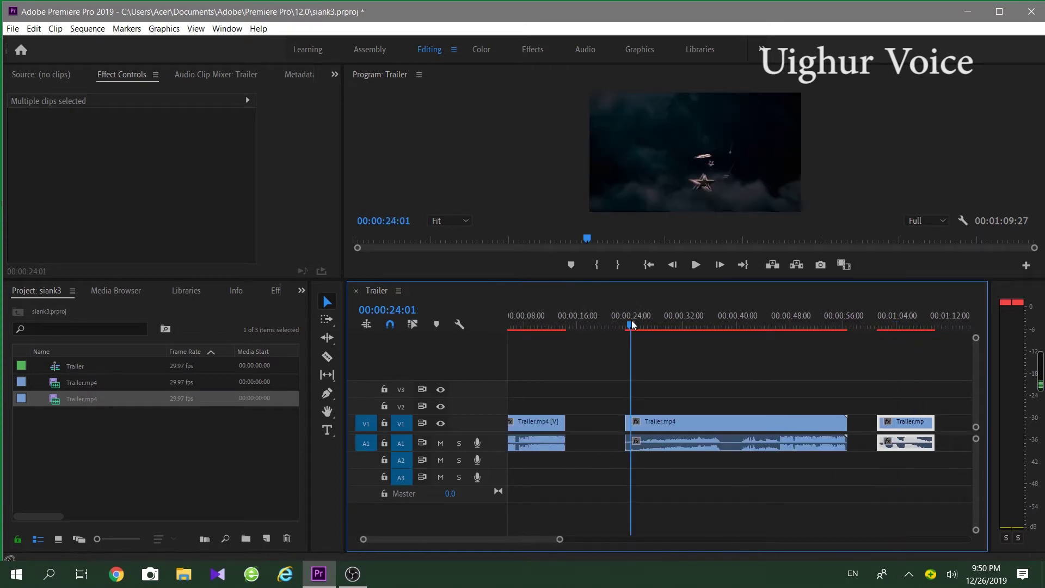
key("space")
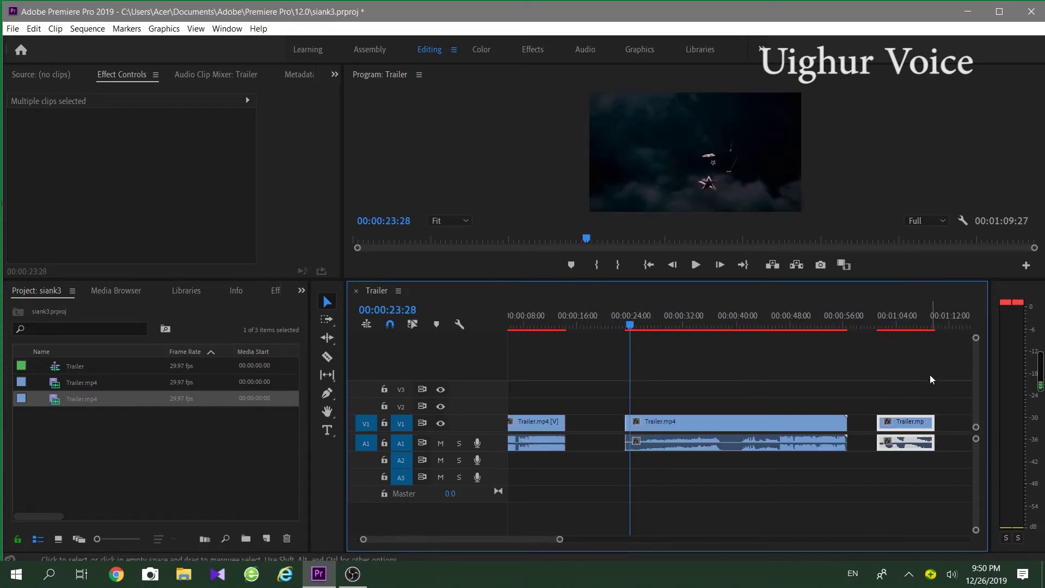
left_click(879, 325)
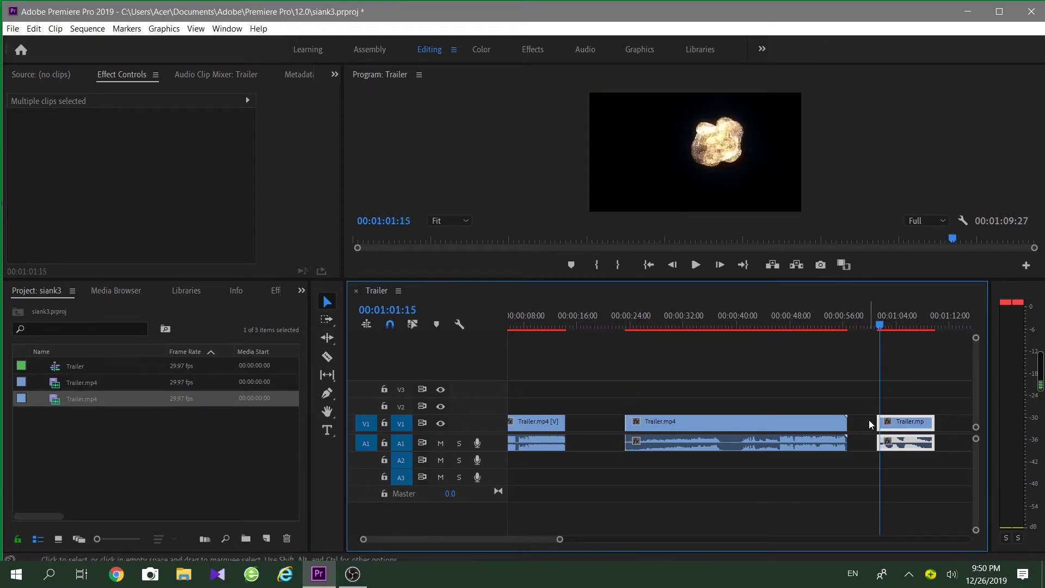
Undo the move so the three pieces sit back-to-back, with the playhead at the 00:00:23 cut
key("ctrl+z")
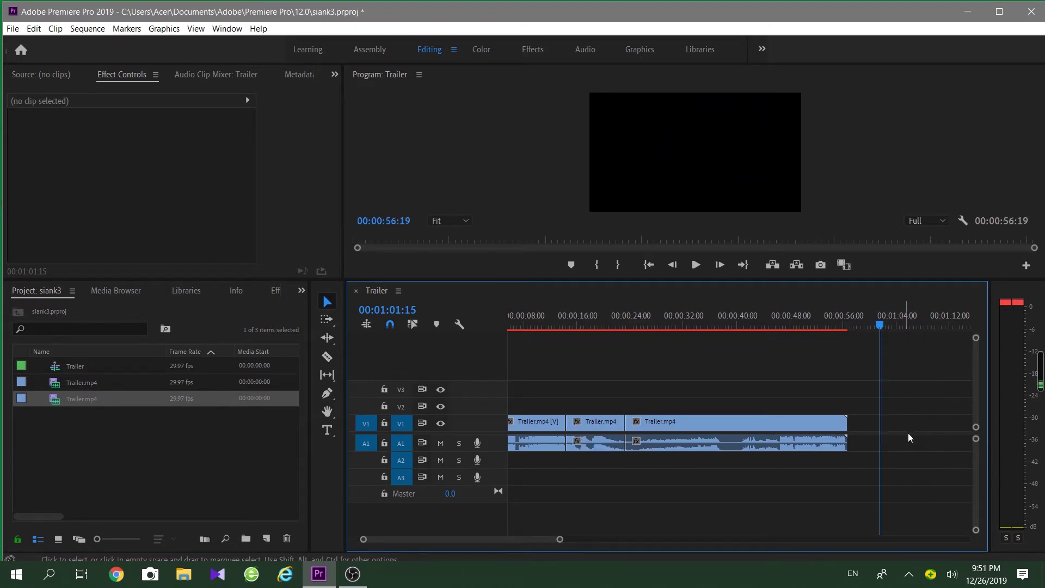
scroll(622, 465, "up", 3)
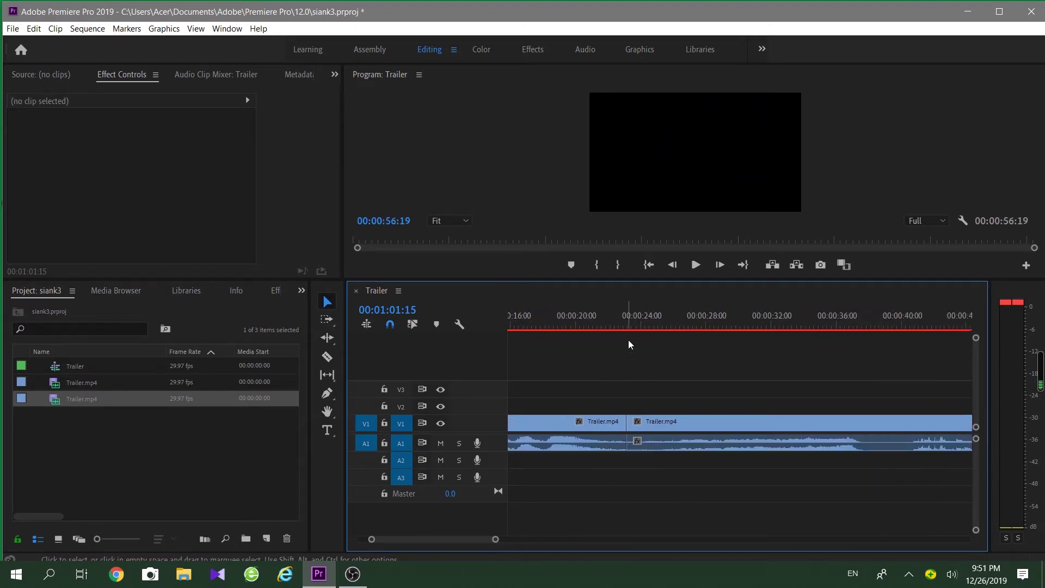
left_click(627, 322)
scroll(609, 437, "up", 2)
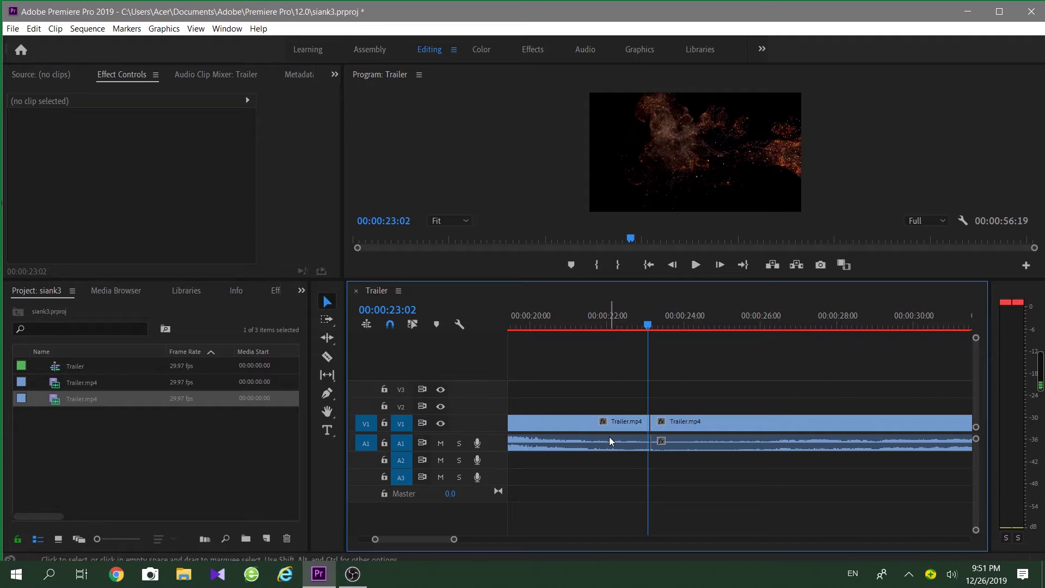
Step frame by frame to 00:00:23:04, the last frame before the cut, and select the short clip
key("Right")
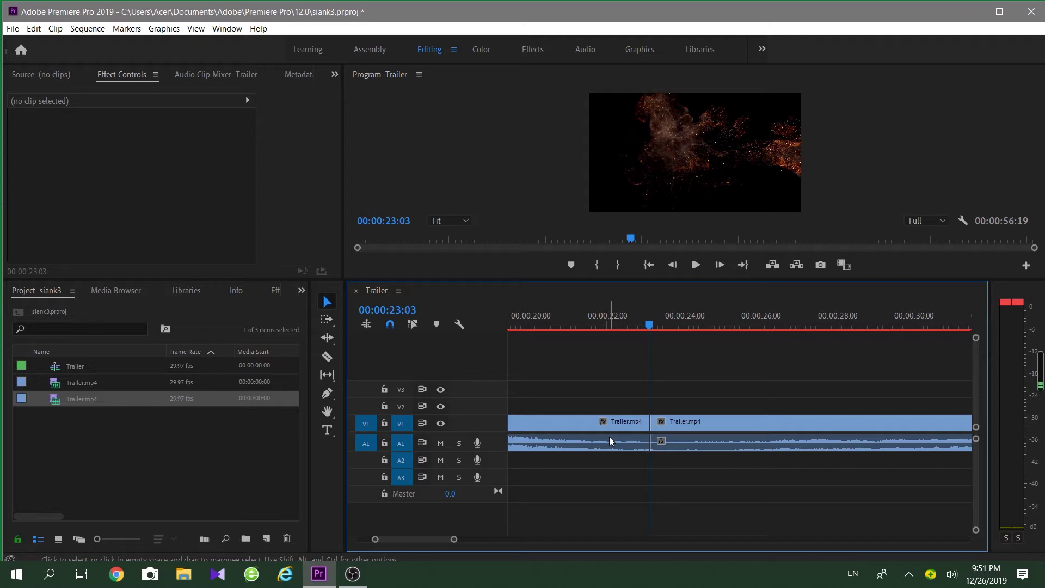
key("Right")
key("Right")
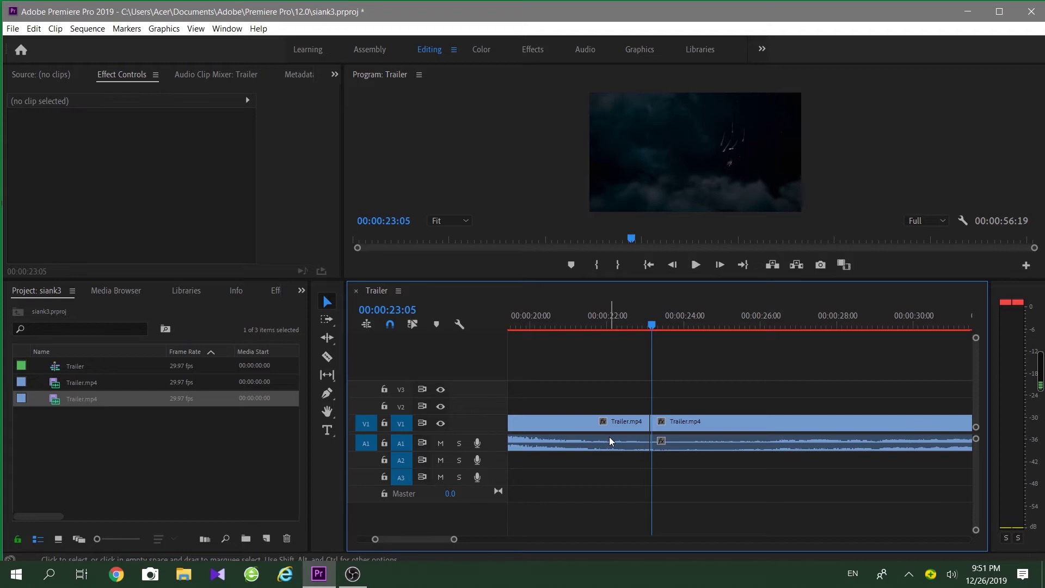
key("Left")
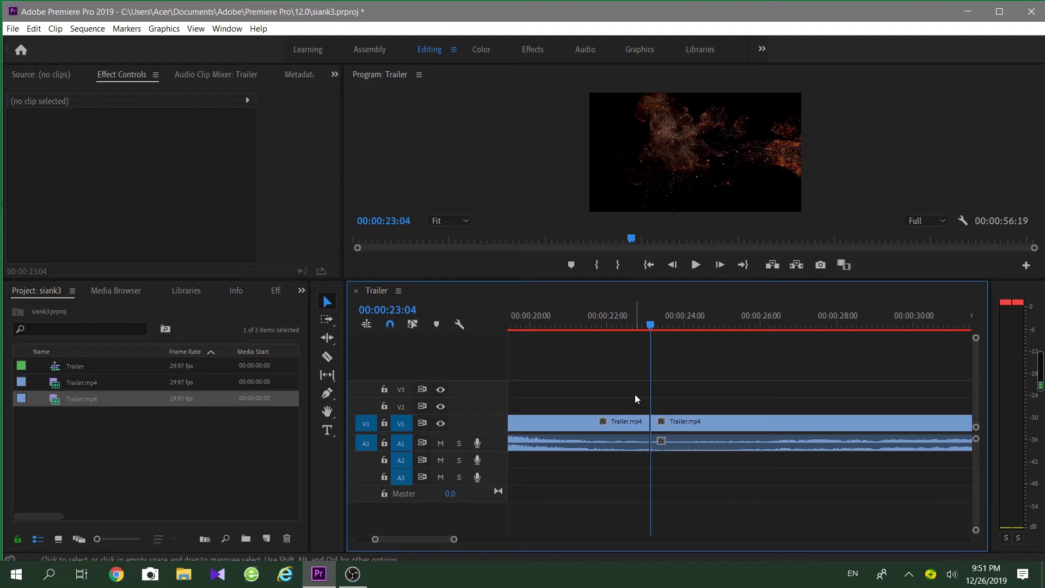
left_click_drag(635, 394, 608, 471)
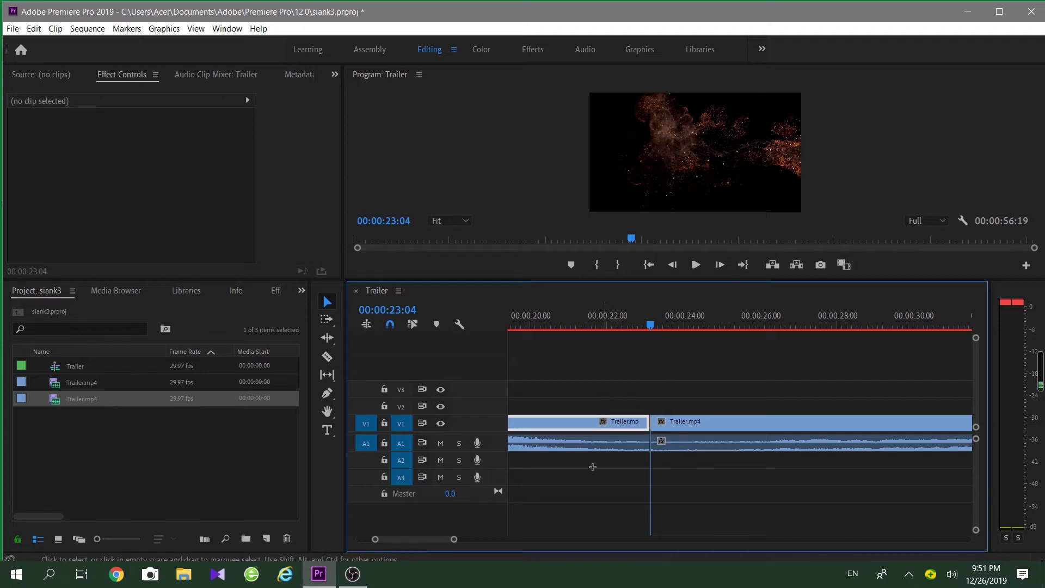
Drag the short clip past the long clip to the end of the sequence
scroll(607, 474, "down", 2, "alt")
scroll(588, 429, "down", 1, "alt")
scroll(583, 429, "down", 2, "alt")
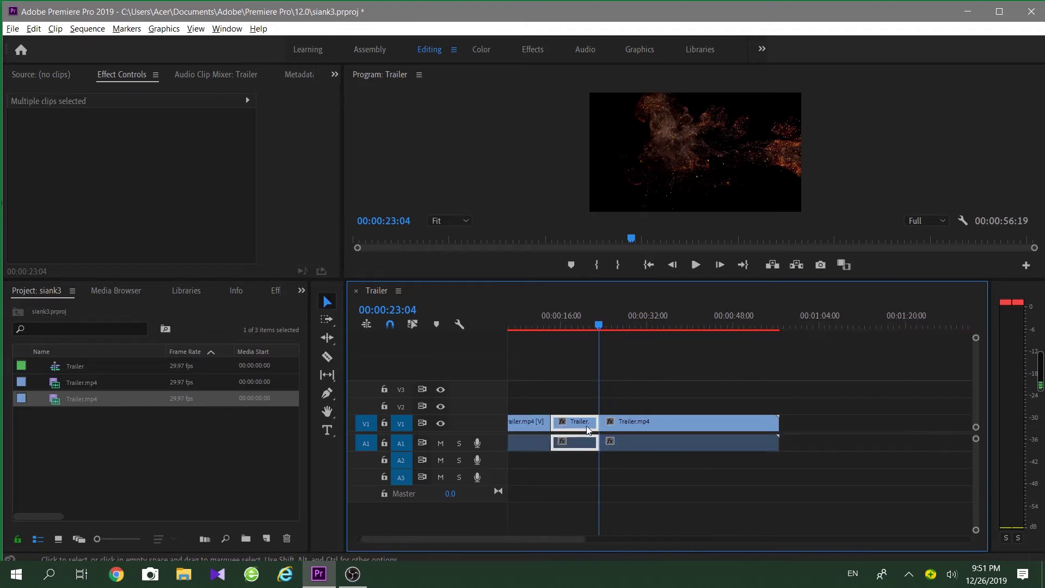
left_click_drag(576, 423, 836, 423)
left_click(847, 325)
scroll(863, 404, "up", 2, "alt")
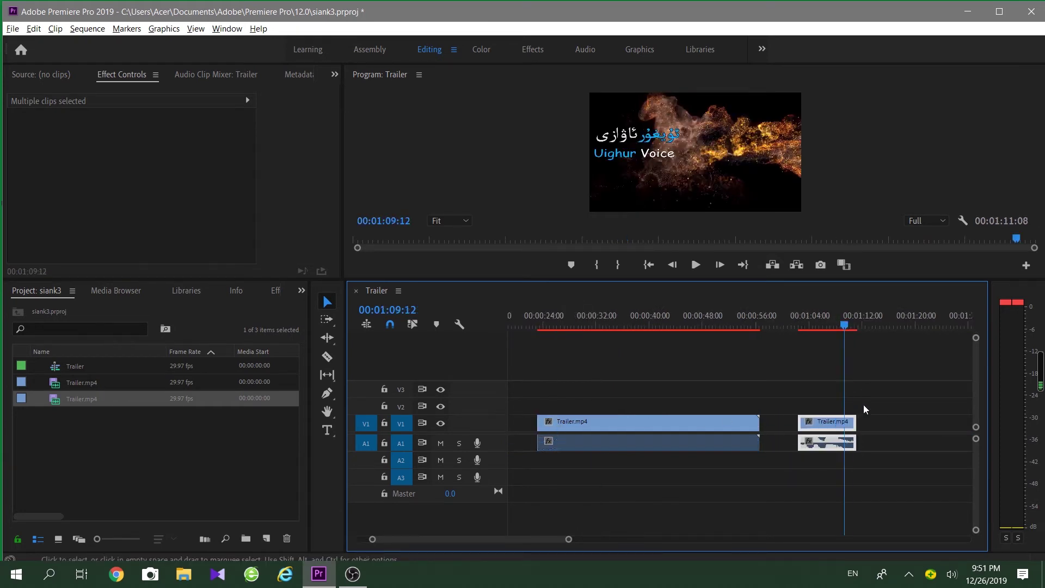
left_click_drag(832, 324, 850, 331)
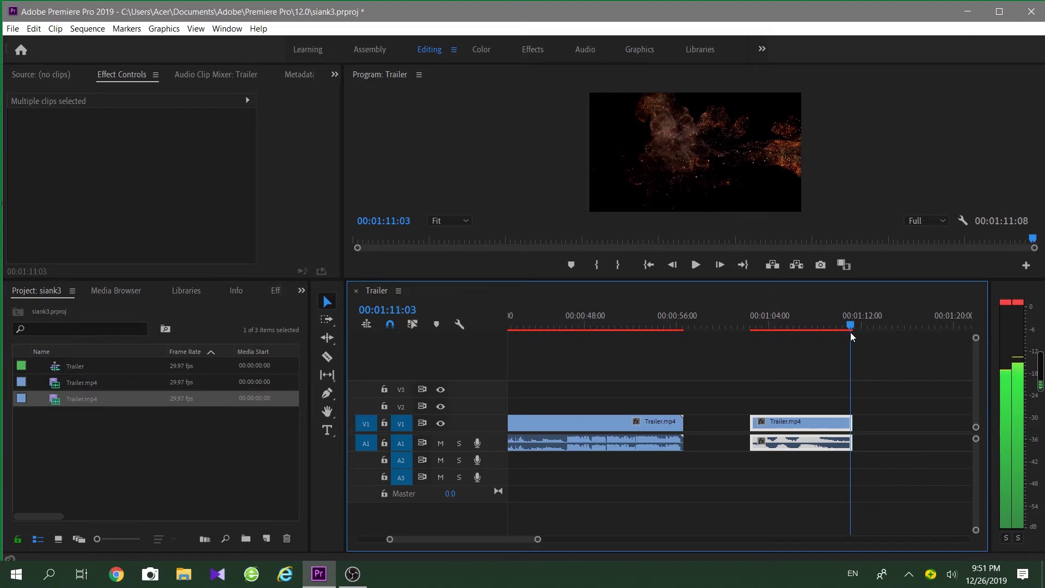
Play back the rearranged sequence, then open the File menu
key("space")
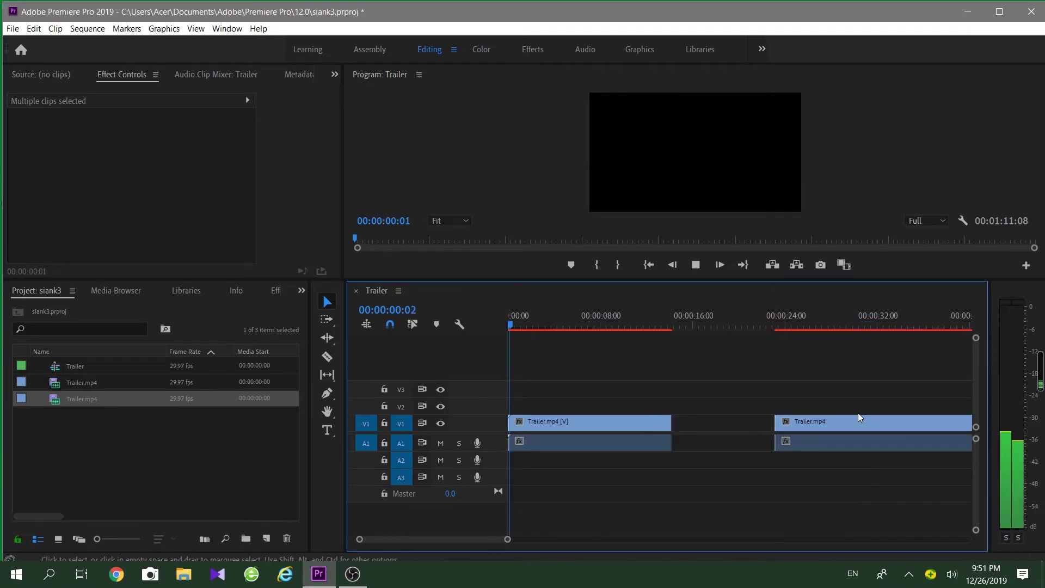
key("space")
scroll(771, 423, "down", 1, "alt")
scroll(768, 416, "down", 2, "alt")
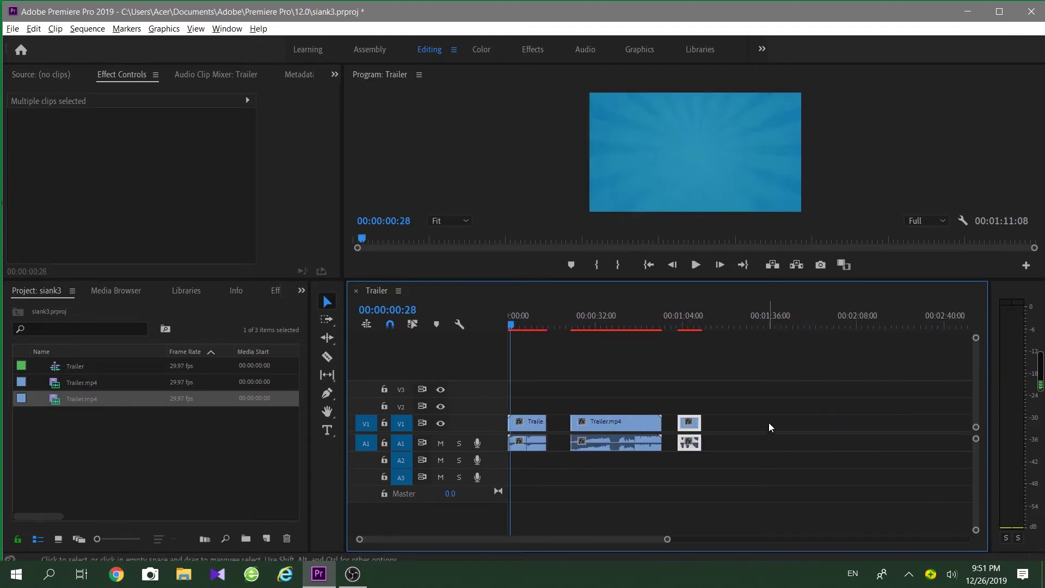
left_click(13, 31)
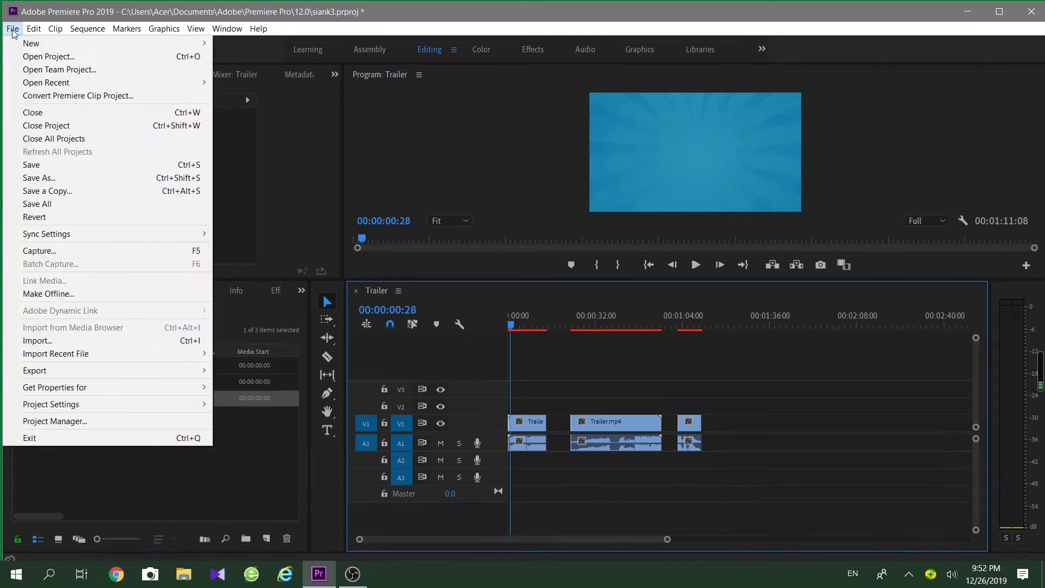
left_click(227, 28)
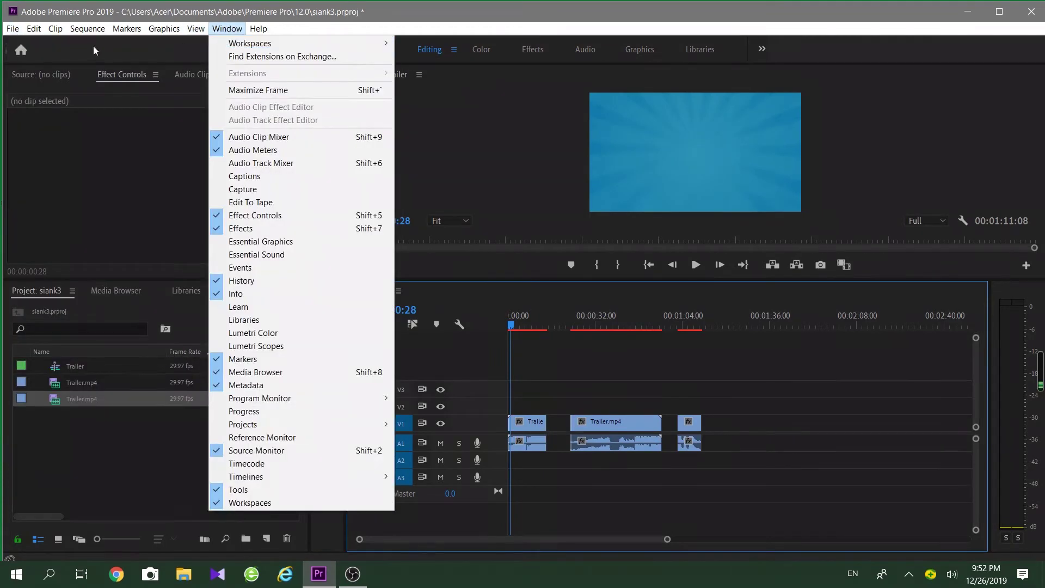
Create a new 1920×1080 legacy title named Title 01 via File > New > Legacy Title
left_click(13, 28)
mouse_move(109, 43)
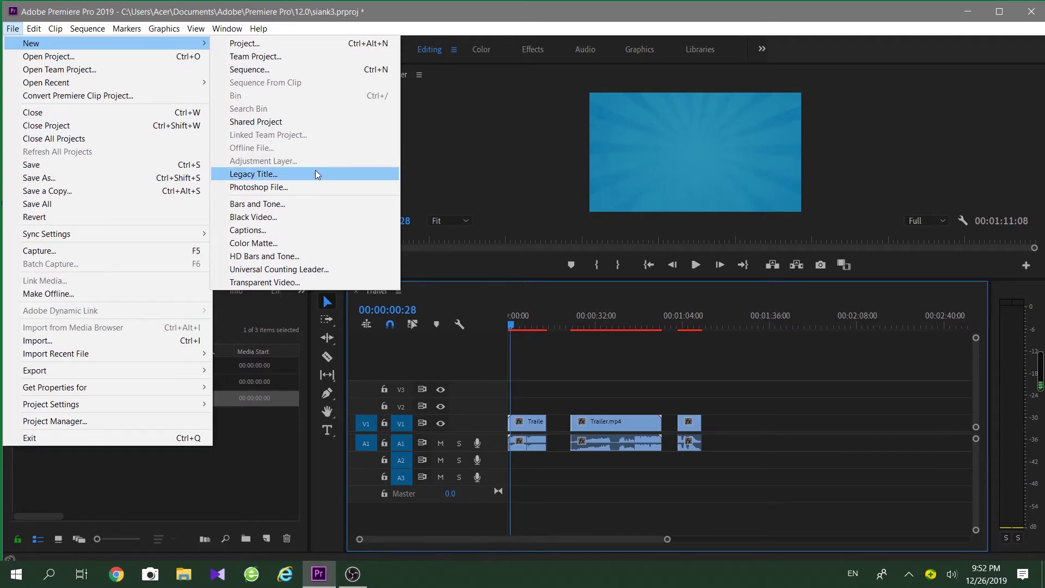
left_click(318, 174)
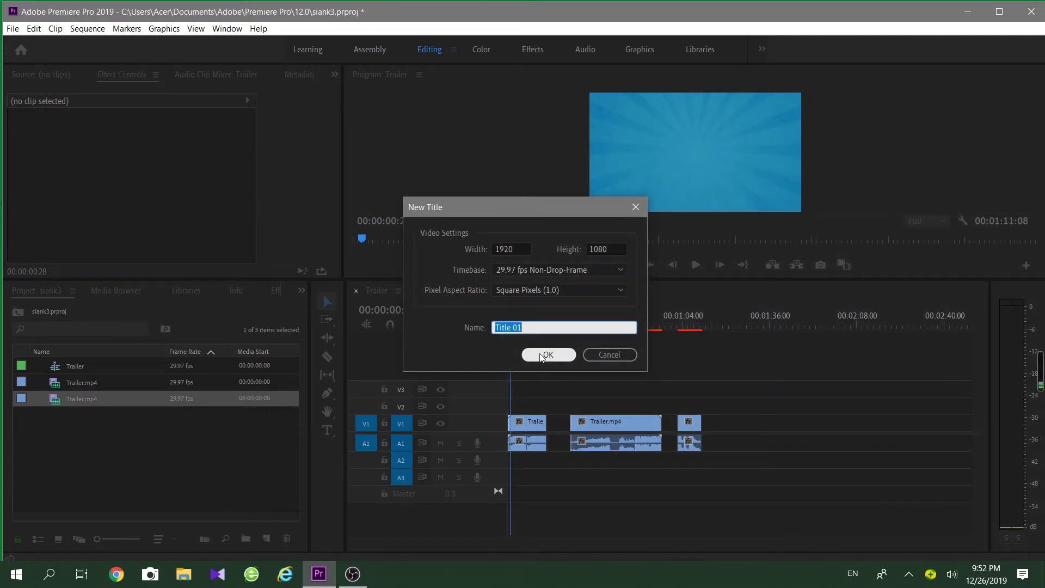
left_click(542, 355)
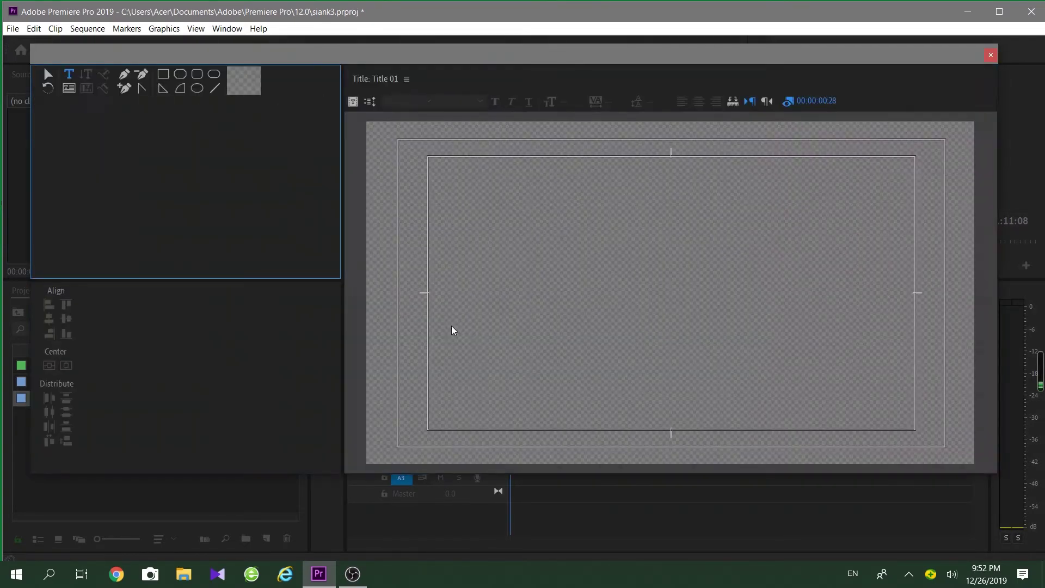
Type 'Uighur Voice' on the title canvas and move it to the top-right corner
left_click(733, 221)
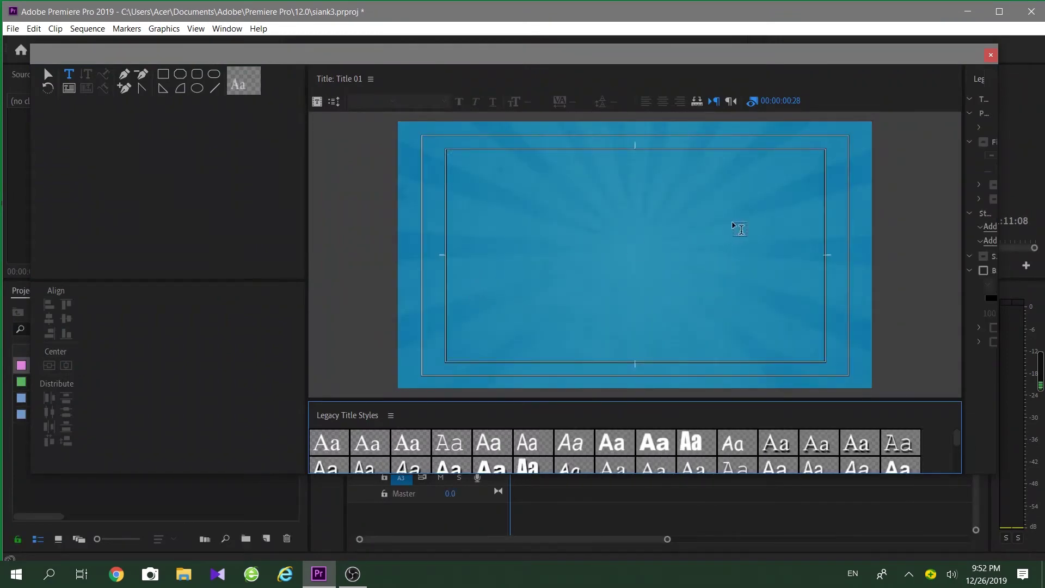
type("Uighur Voice")
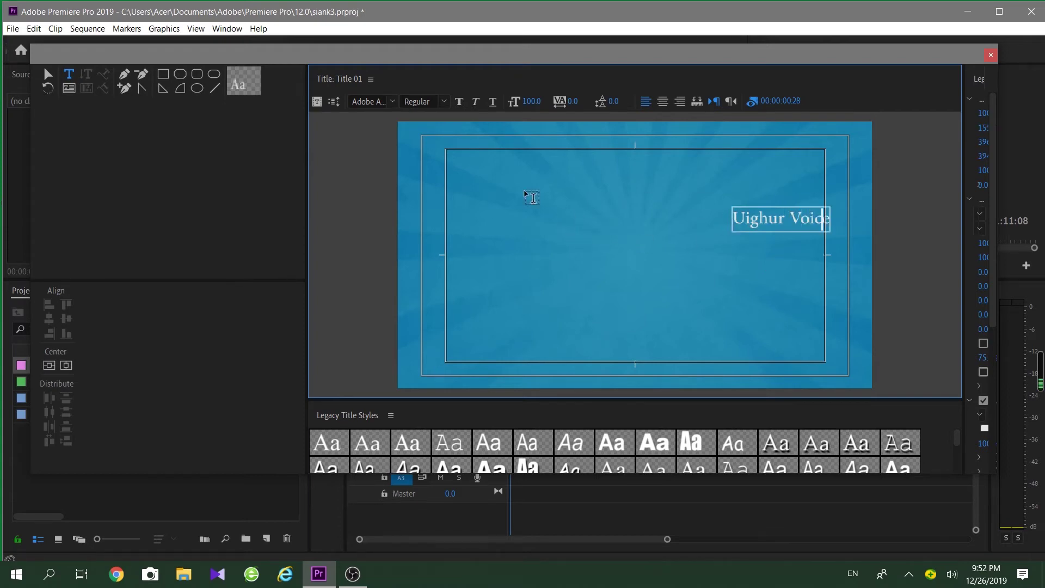
left_click(48, 74)
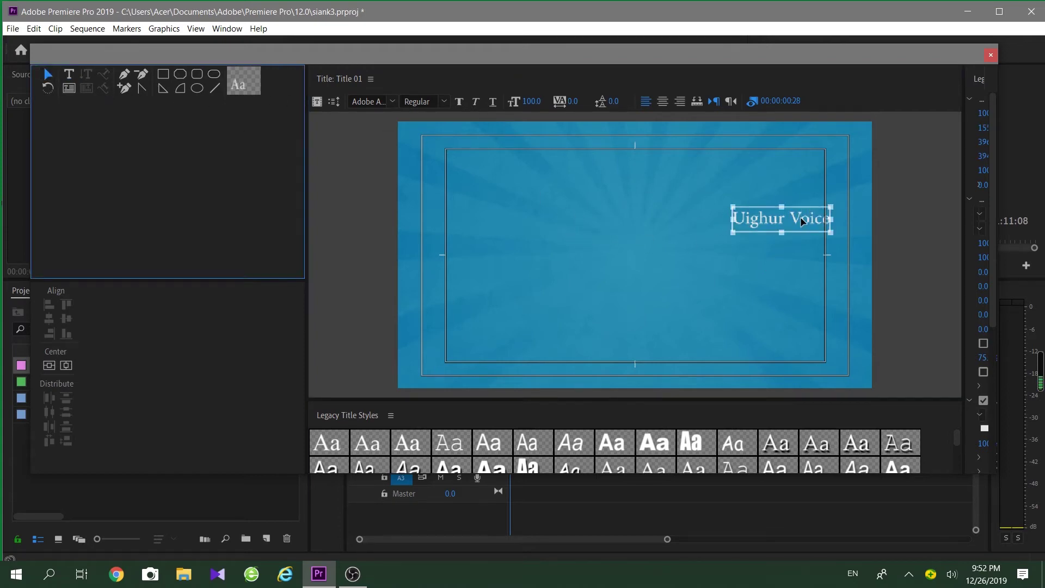
left_click_drag(800, 217, 778, 166)
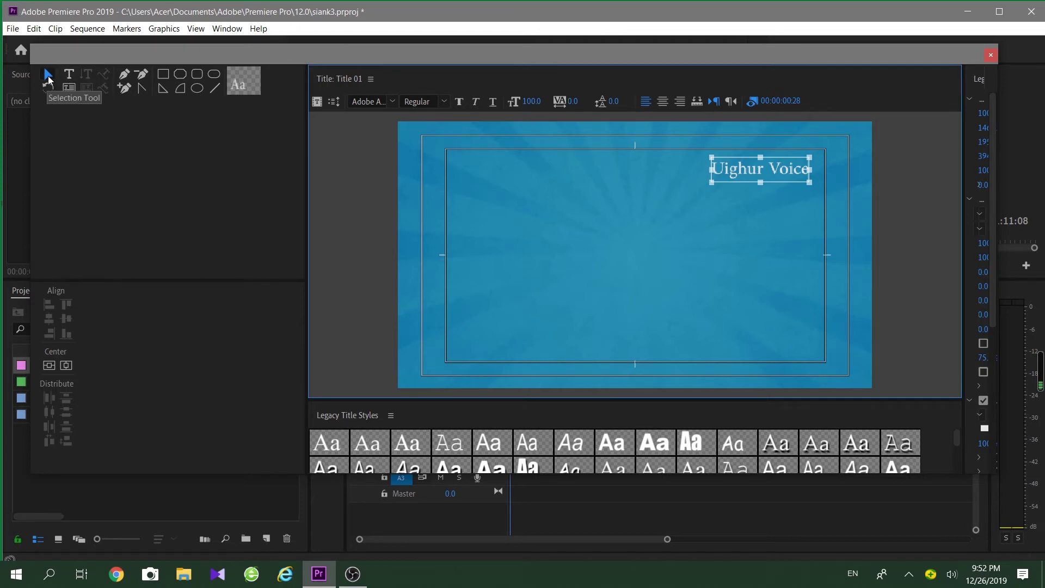
mouse_move(779, 178)
left_mouse_down()
mouse_move(823, 159)
mouse_move(810, 160)
left_mouse_up()
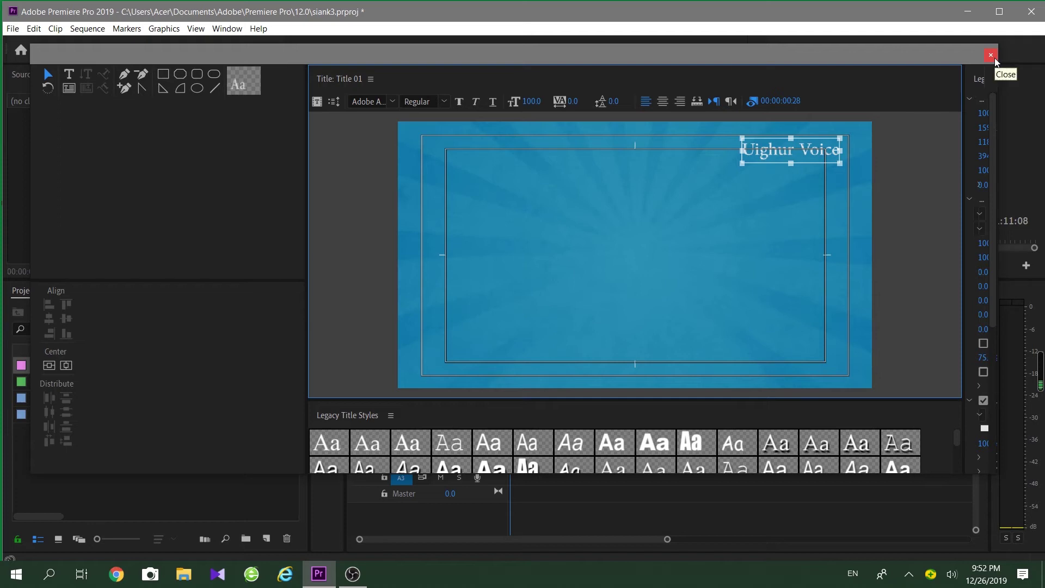
Try Legacy Title Styles, settle on plain white text, and close the Titler
scroll(739, 460, "down", 1)
scroll(653, 463, "down", 1)
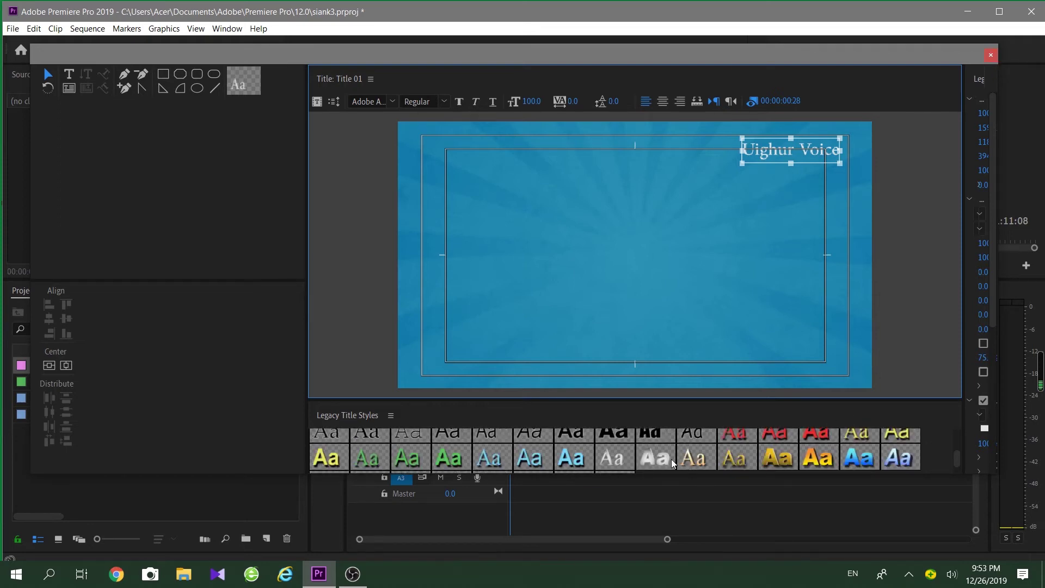
left_click(701, 462)
scroll(701, 462, "down", 1)
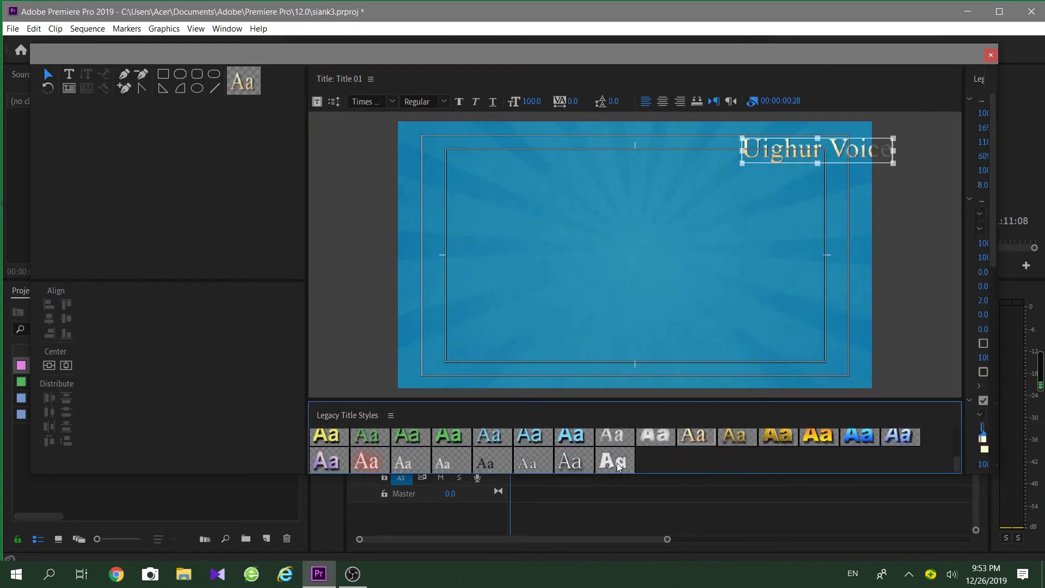
left_click(584, 465)
left_click(614, 463)
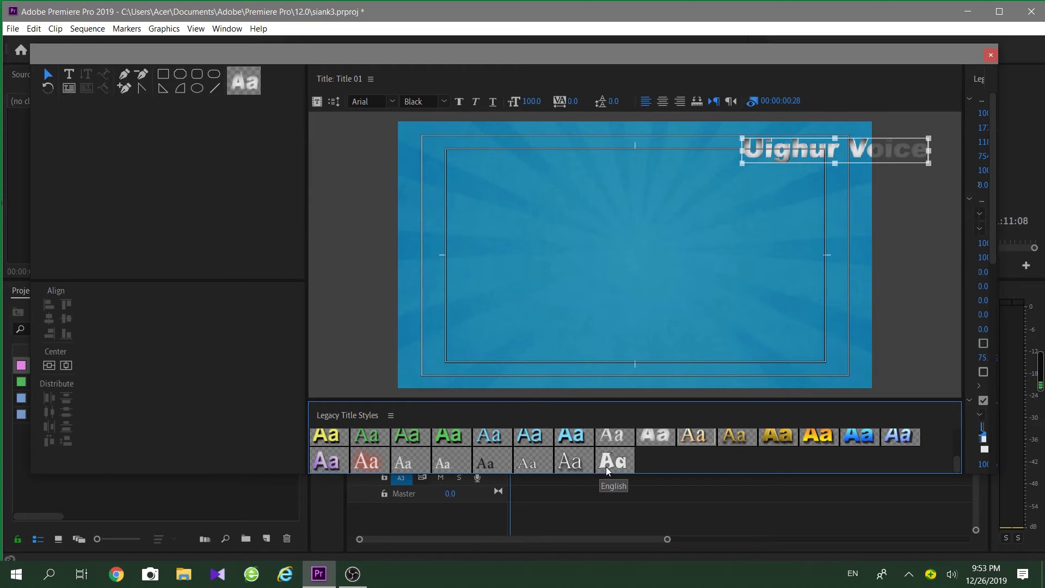
left_click(990, 55)
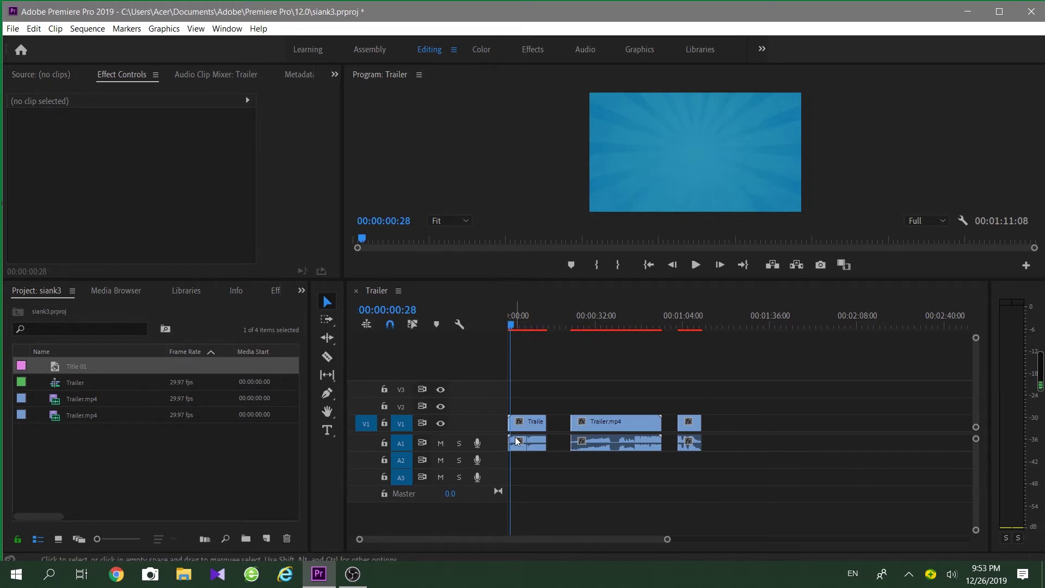
Place Title 01 on V3 and trim its edges to span the whole sequence
left_click_drag(57, 365, 586, 394)
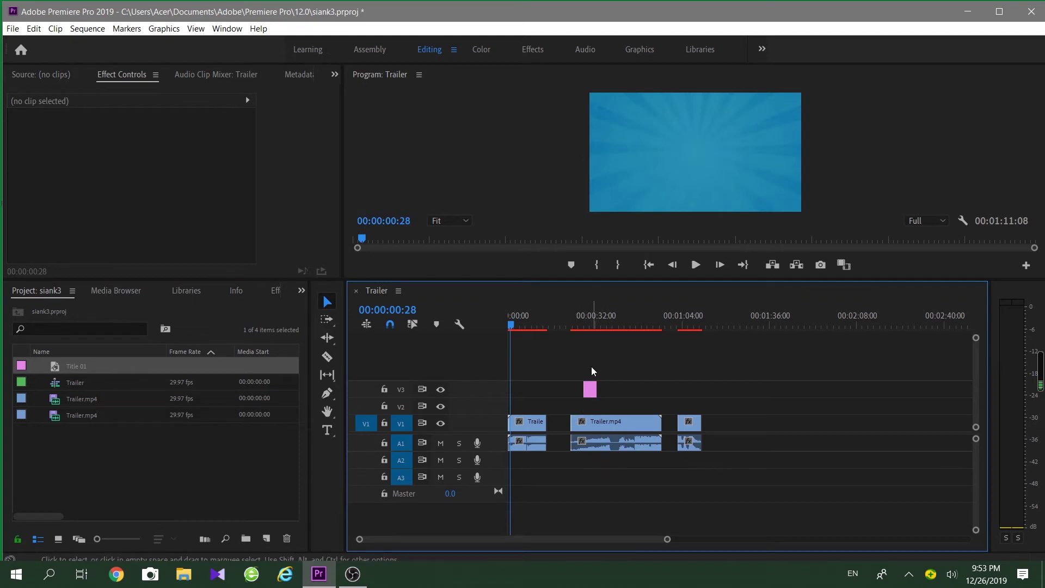
left_click(592, 320)
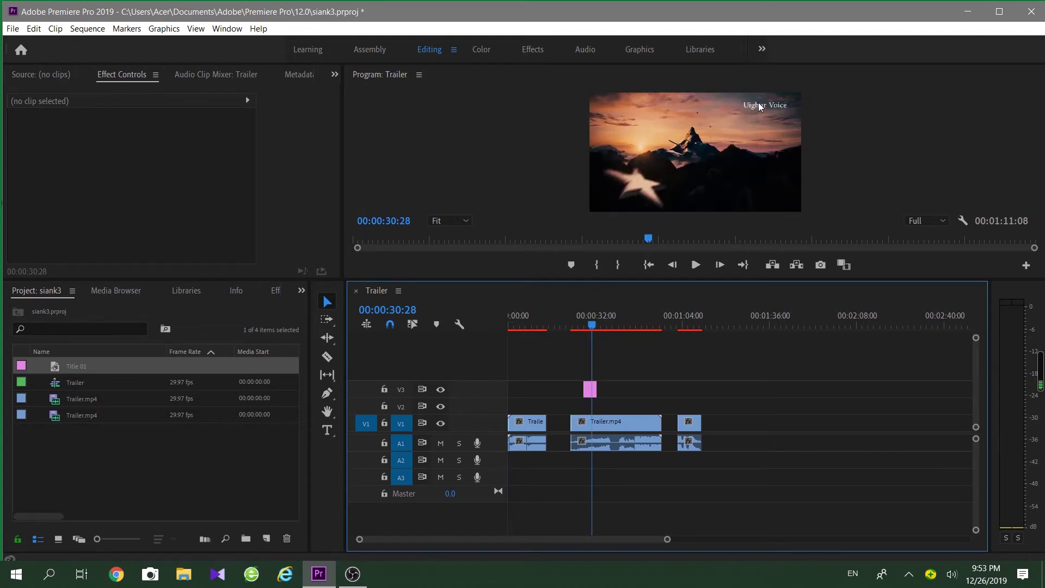
left_click(589, 389)
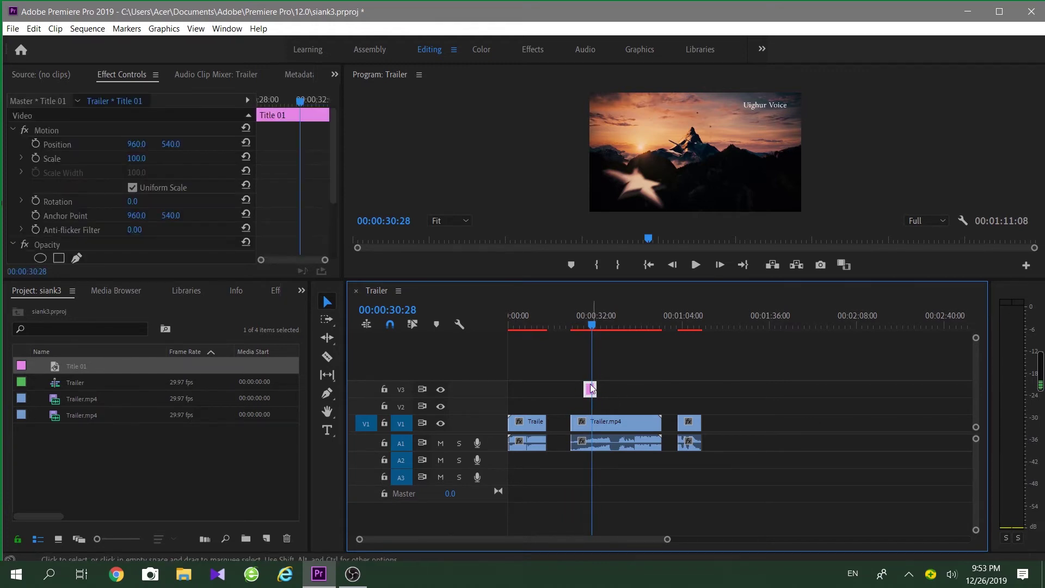
left_click_drag(586, 388, 508, 388)
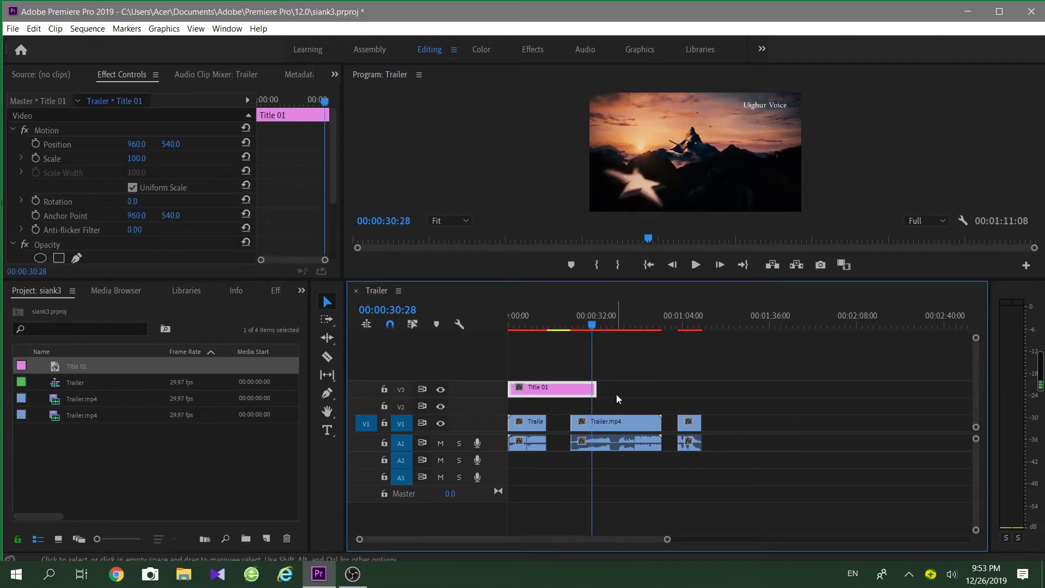
left_click_drag(595, 388, 701, 388)
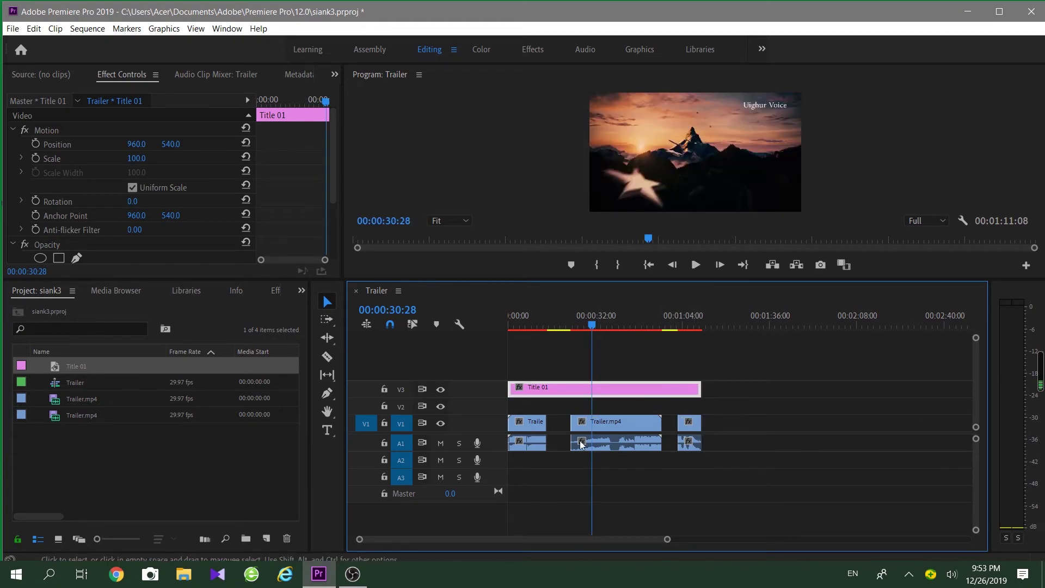
Slide the Trailer.mp4 pieces left to close the gaps between them
left_click(556, 424)
left_click_drag(567, 322, 562, 335)
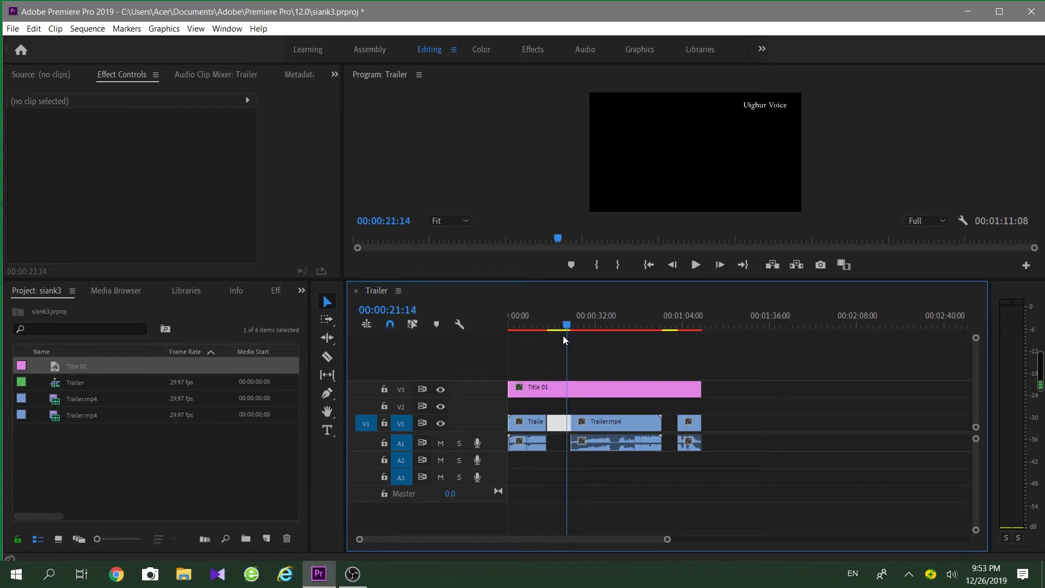
mouse_move(626, 479)
left_mouse_down()
mouse_move(606, 424)
mouse_move(583, 423)
left_mouse_up()
mouse_move(707, 475)
left_mouse_down()
mouse_move(673, 405)
mouse_move(648, 422)
left_mouse_up()
left_click(720, 466)
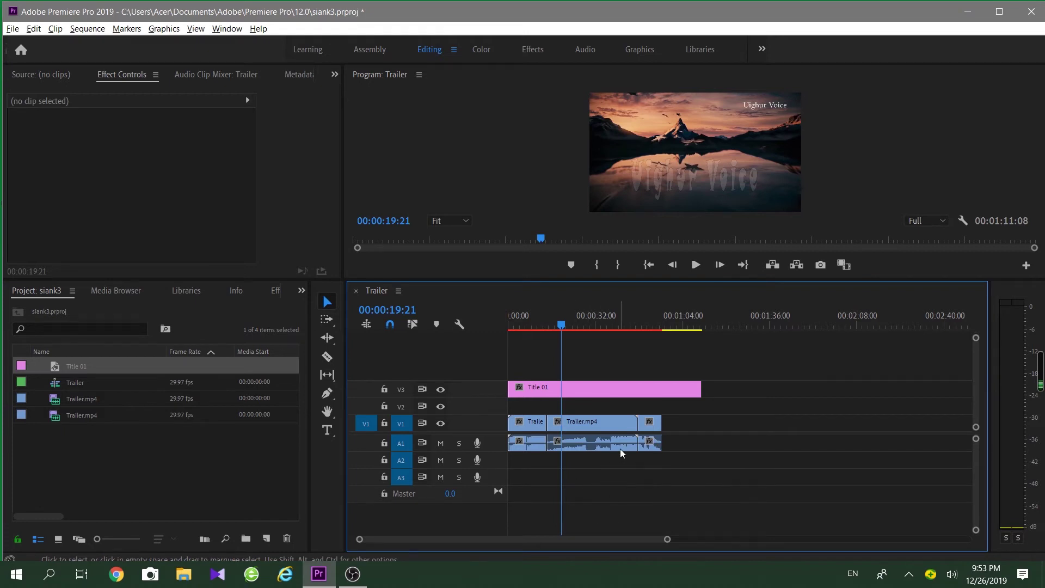
Razor Trailer.mp4 into more pieces around 0:38, zooming in to check the cuts
scroll(619, 447, "up", 2)
key("alt")
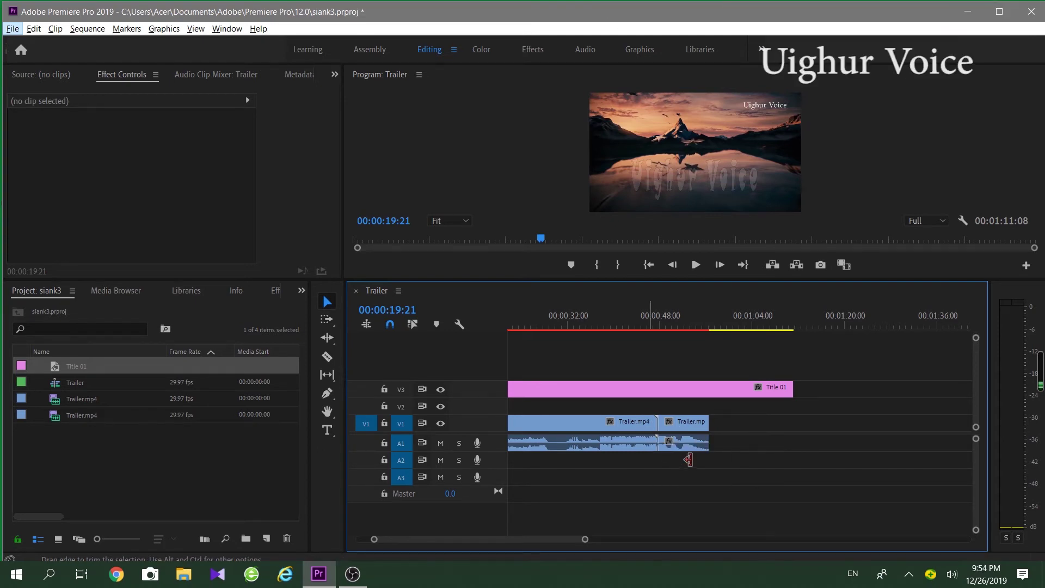
key("c")
key("Escape")
key("c")
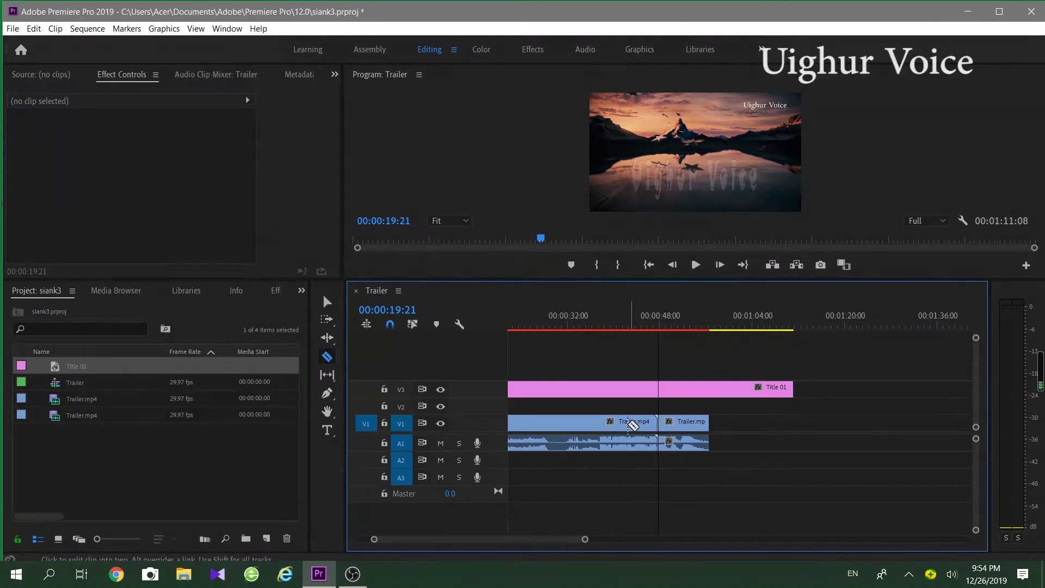
left_click(597, 422)
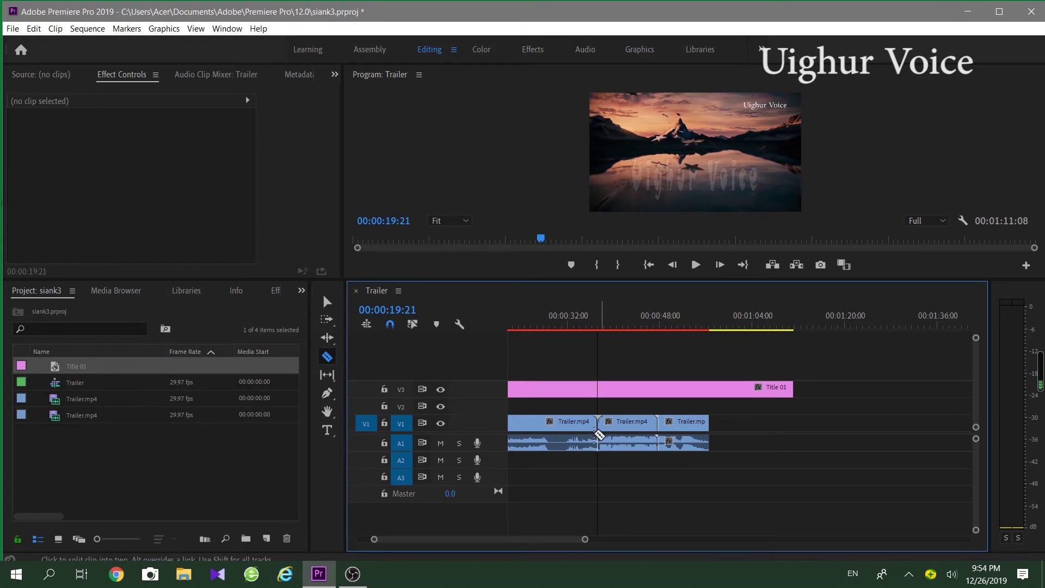
key("equal")
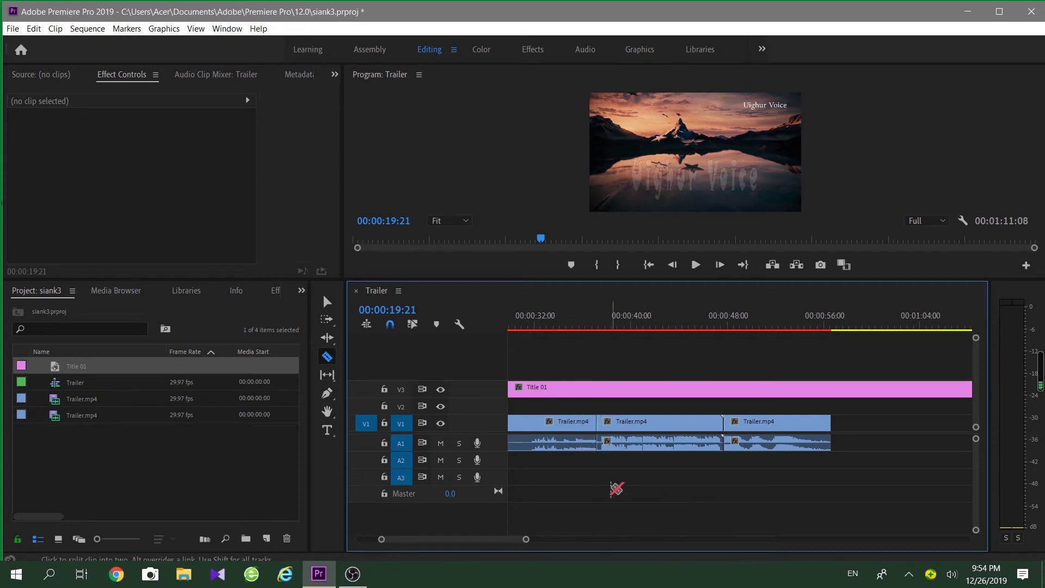
key("=")
key("alt")
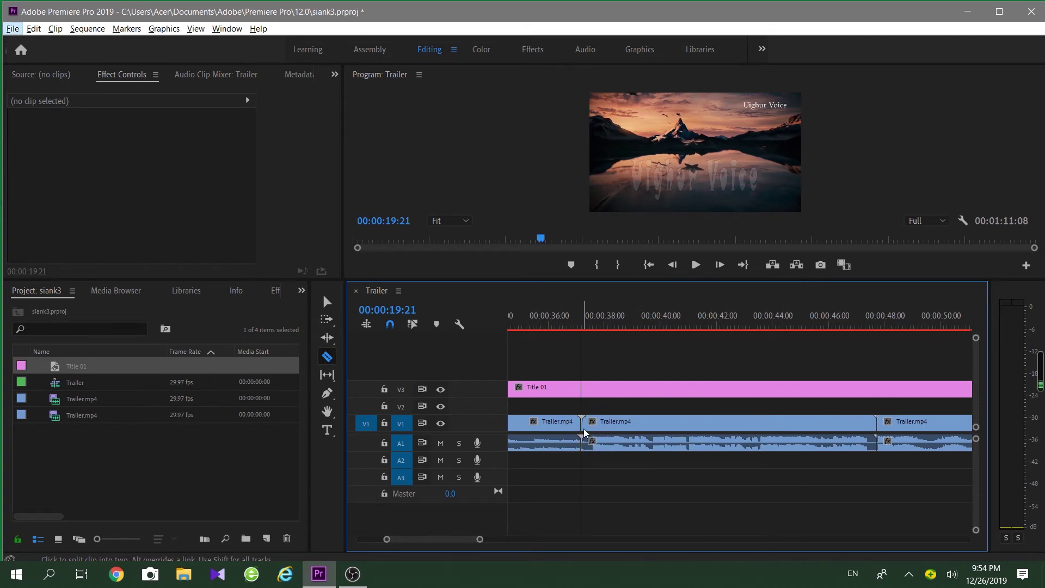
scroll(604, 468, "down", 5)
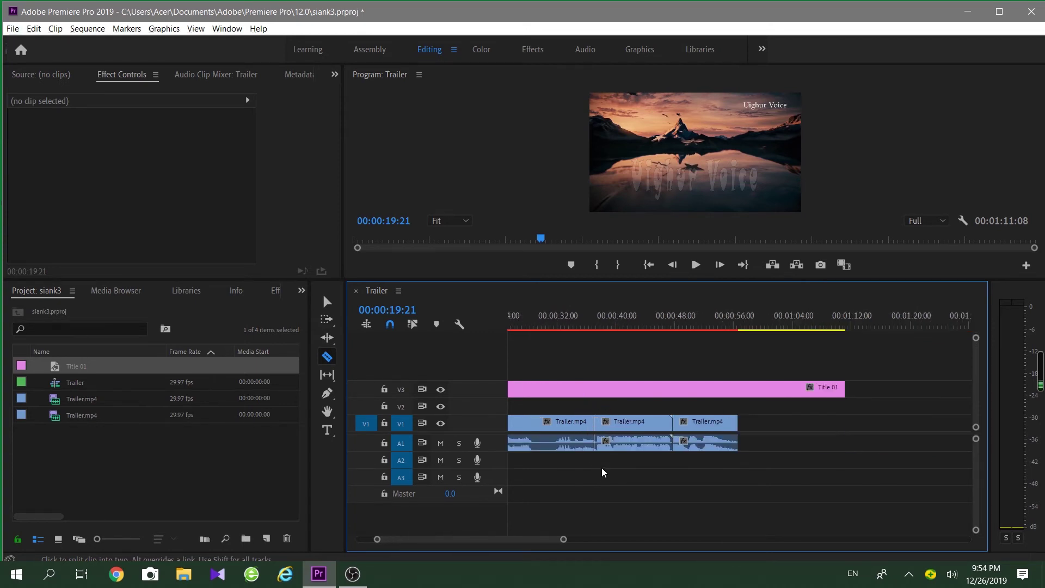
scroll(705, 436, "down", 1)
scroll(708, 436, "up", 1)
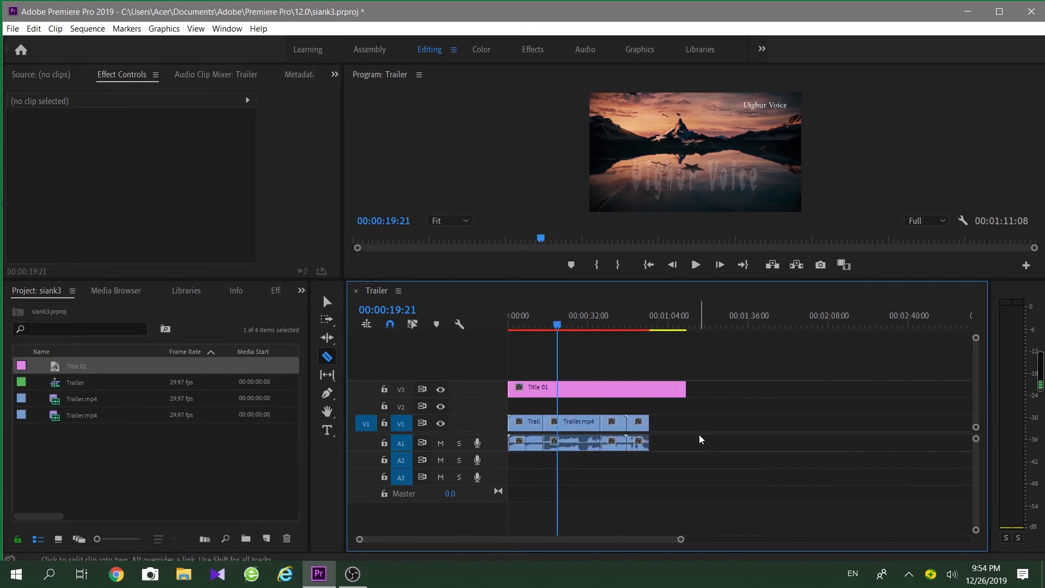
key("v")
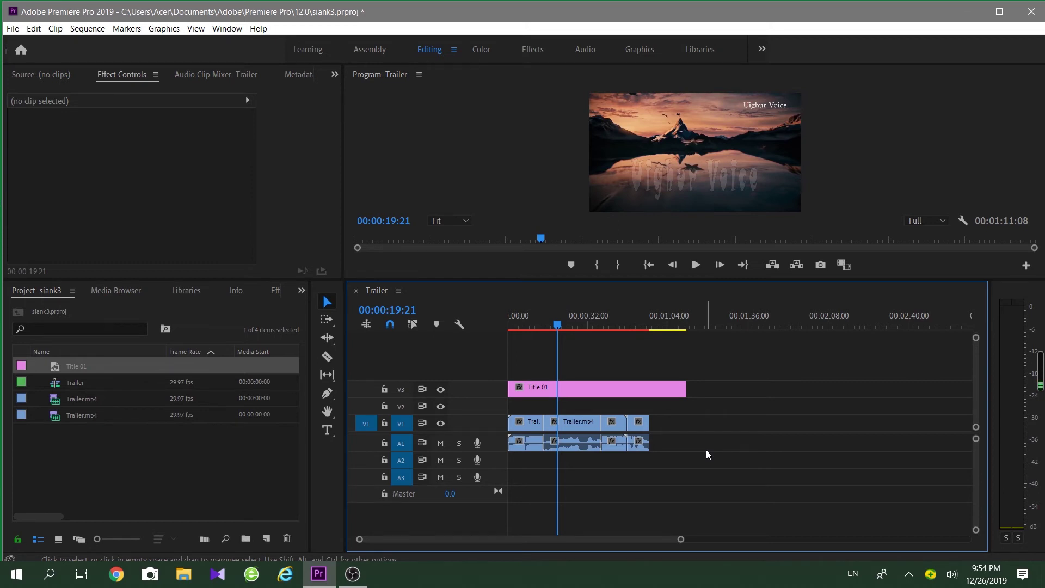
Export the Trailer sequence through Export Media as an H.264 MP4 named 'siank 3'
left_click(12, 29)
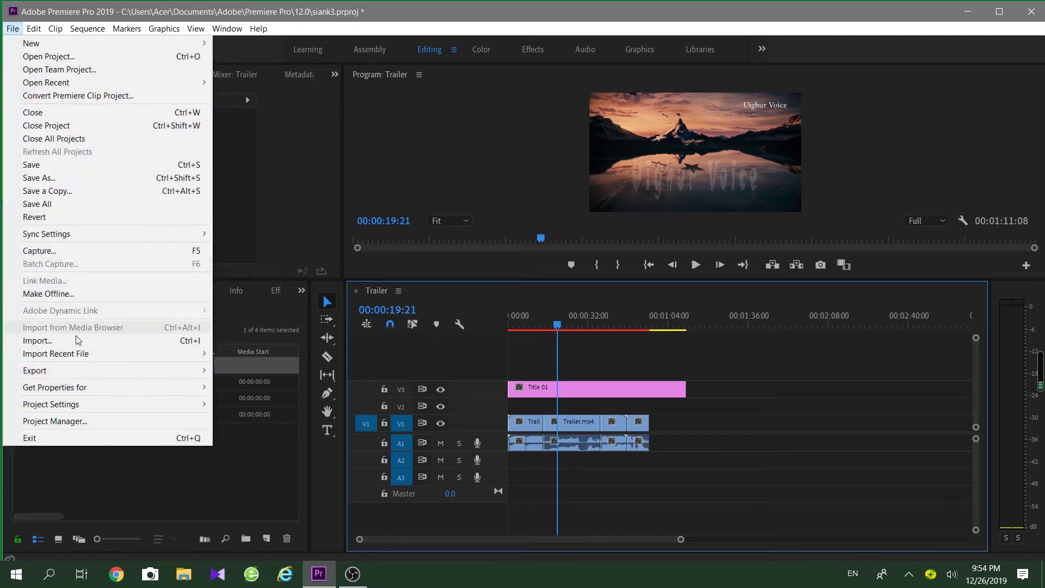
mouse_move(99, 374)
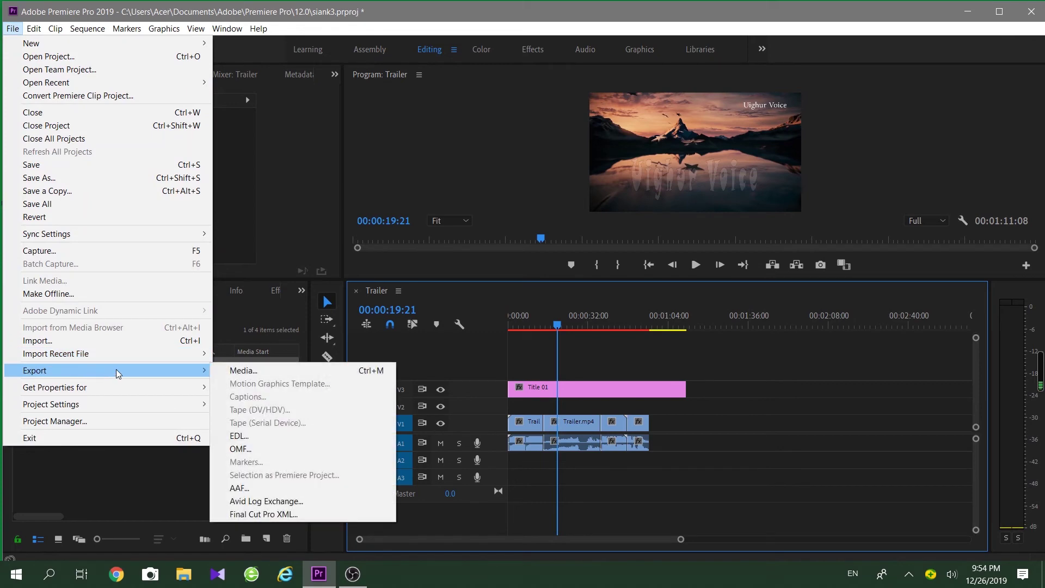
left_click(236, 374)
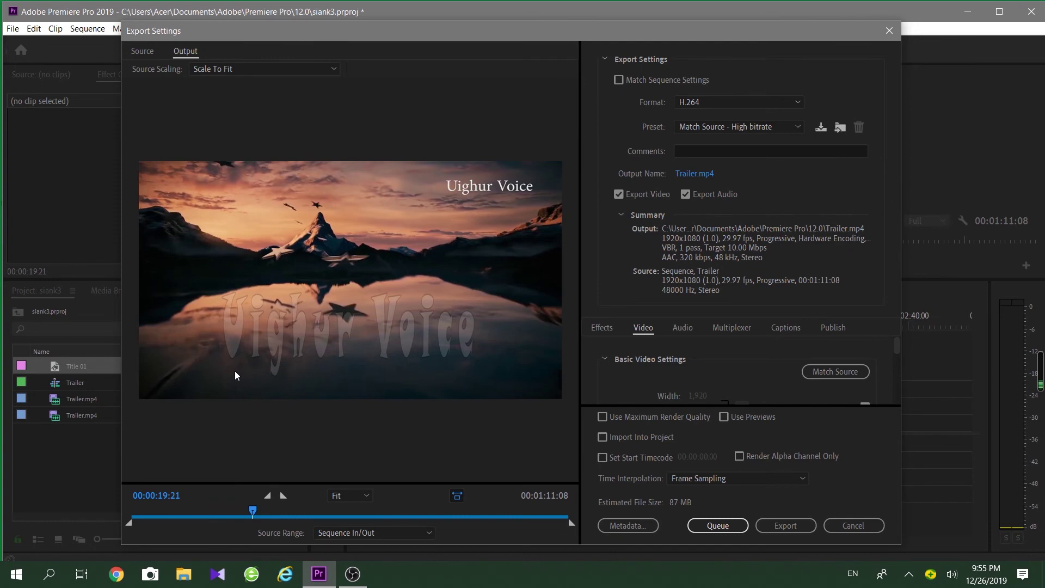
left_click(686, 173)
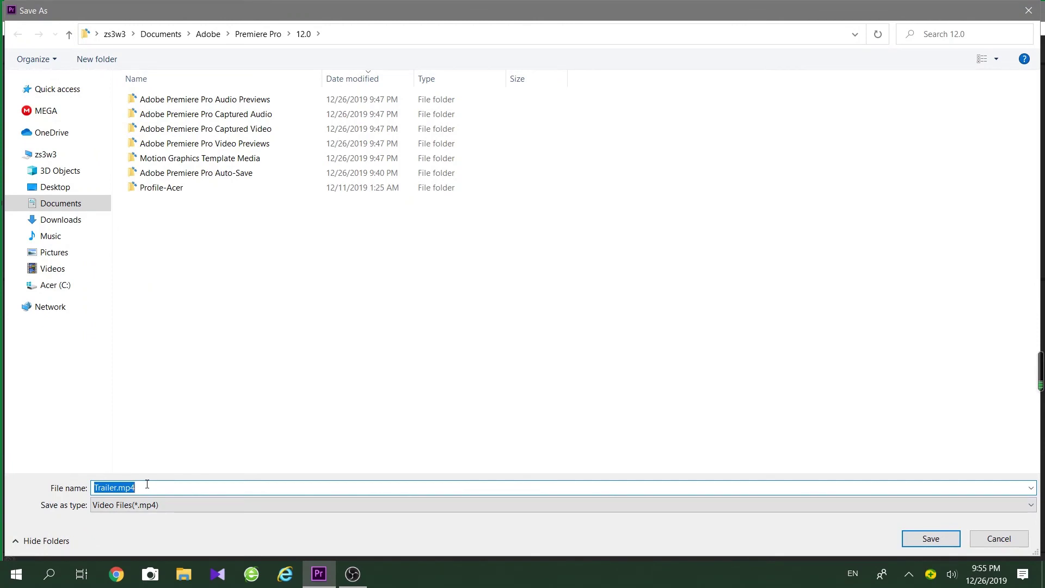
type("siank")
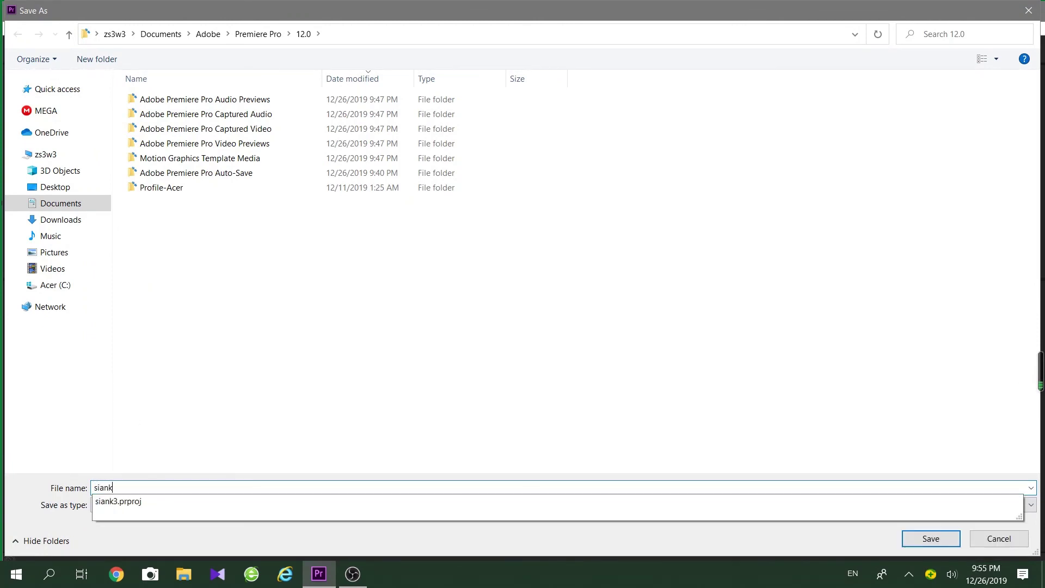
type(" 3")
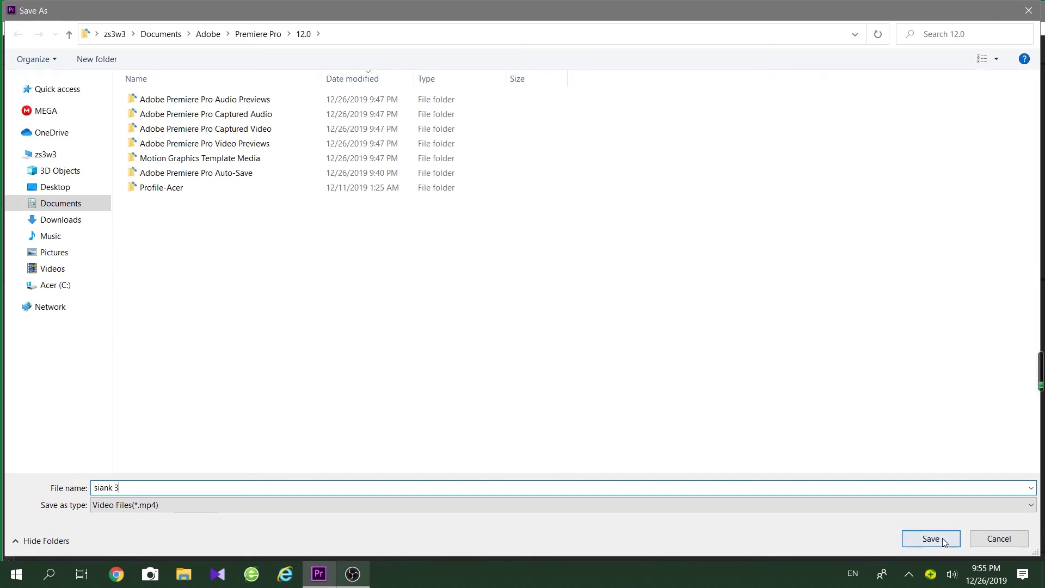
left_click(931, 540)
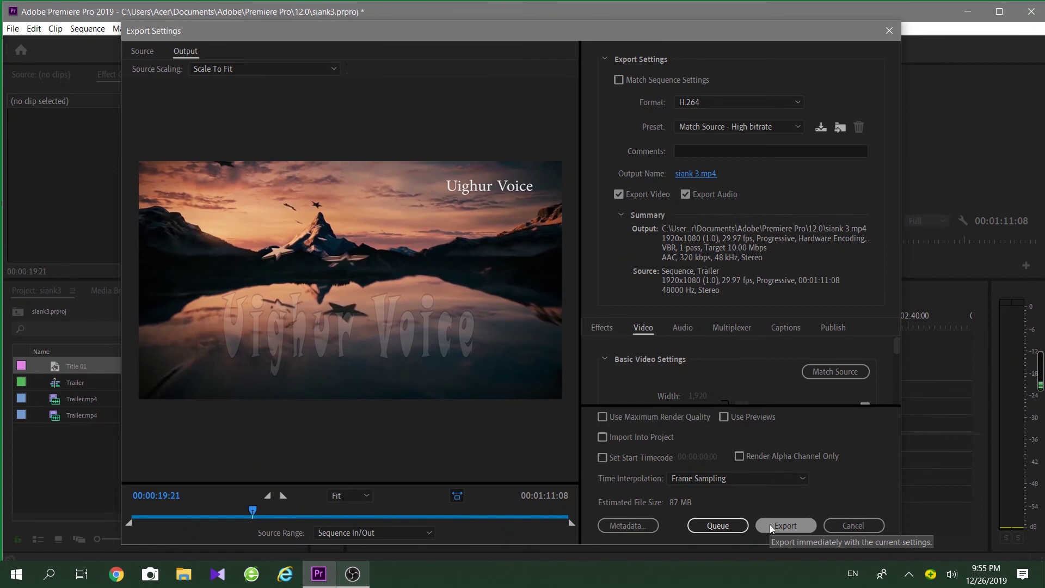
left_click(847, 521)
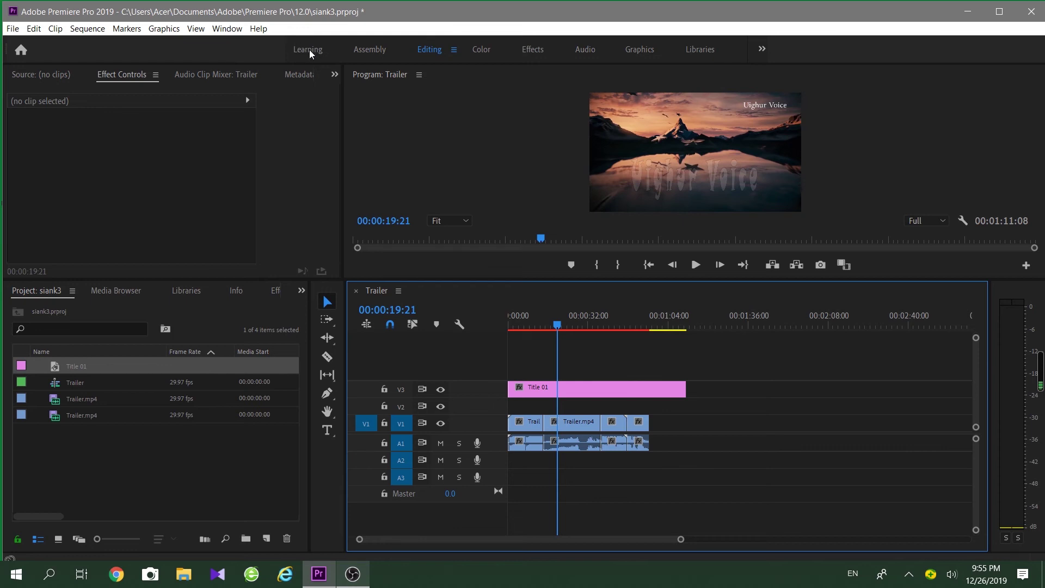
left_click(309, 50)
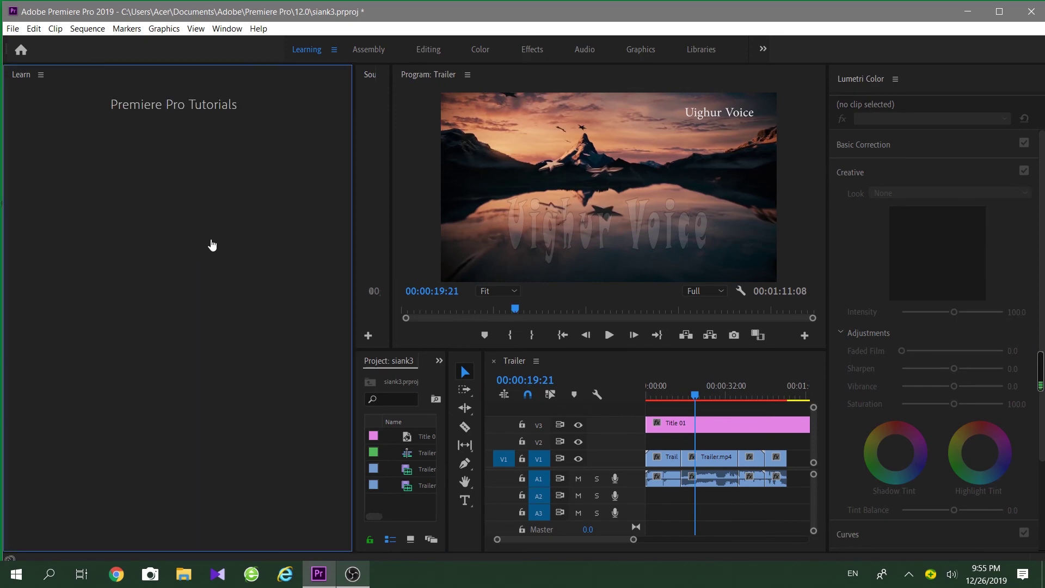
scroll(215, 226, "down", 3)
scroll(214, 235, "down", 1)
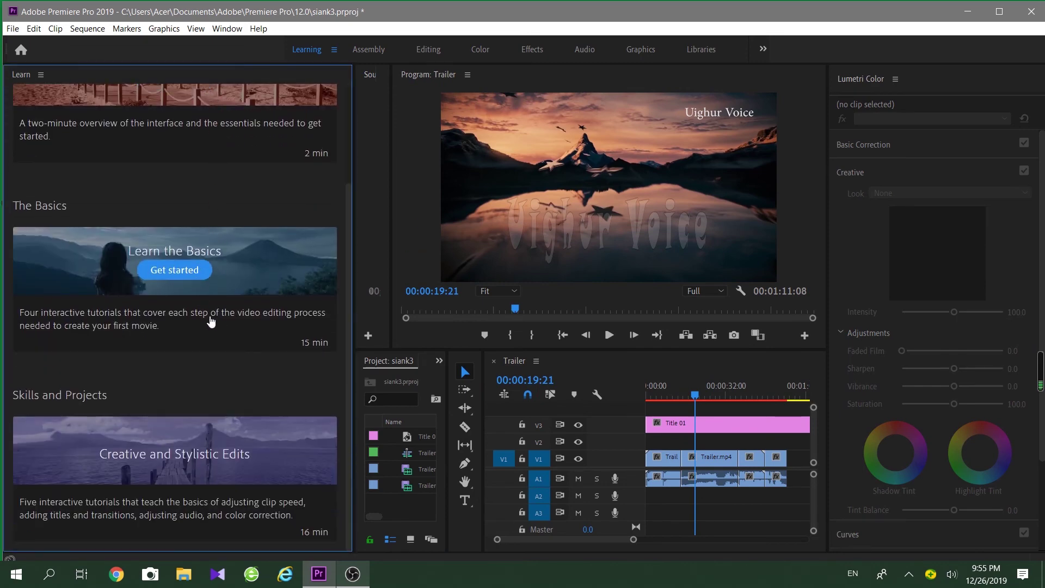
scroll(205, 341, "up", 4)
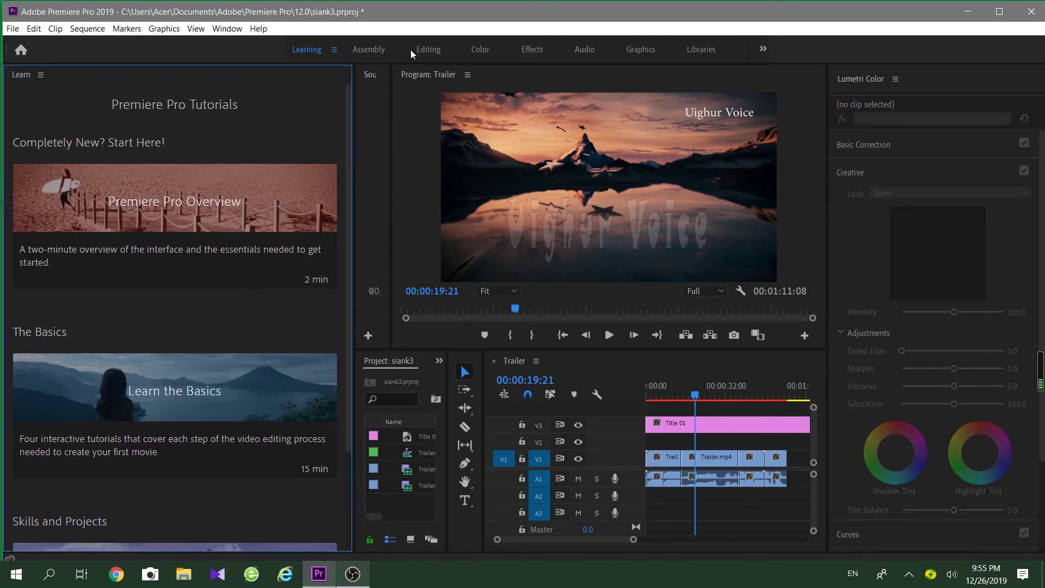
left_click(428, 50)
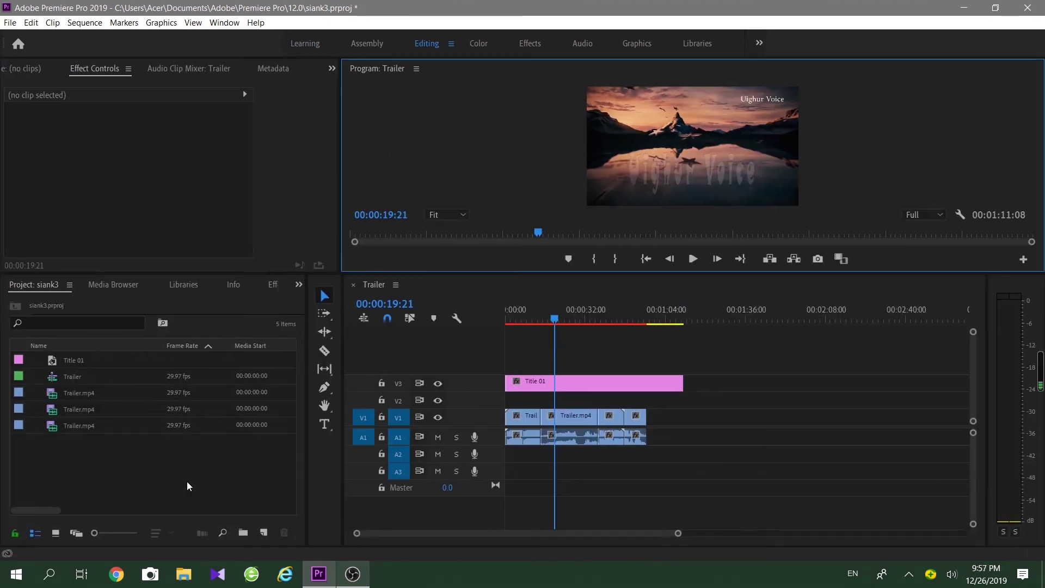